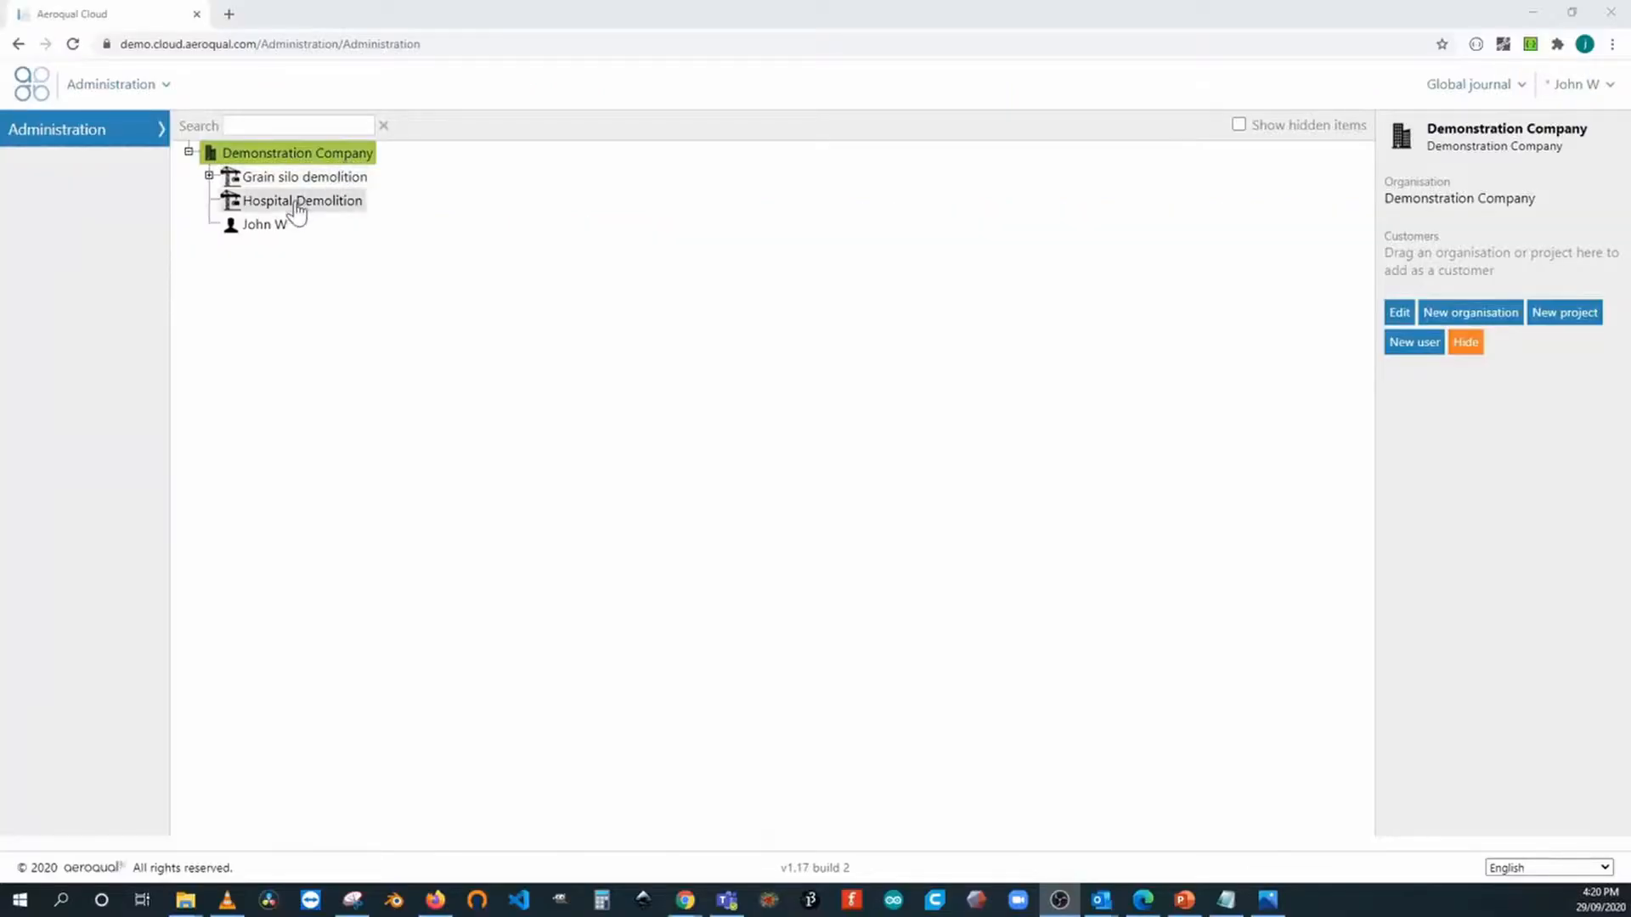
# Step: Start a new monitoring location in the Hospital Demolition project and name it Rosebank Retirement Village Boundary
pyautogui.click(297, 208)
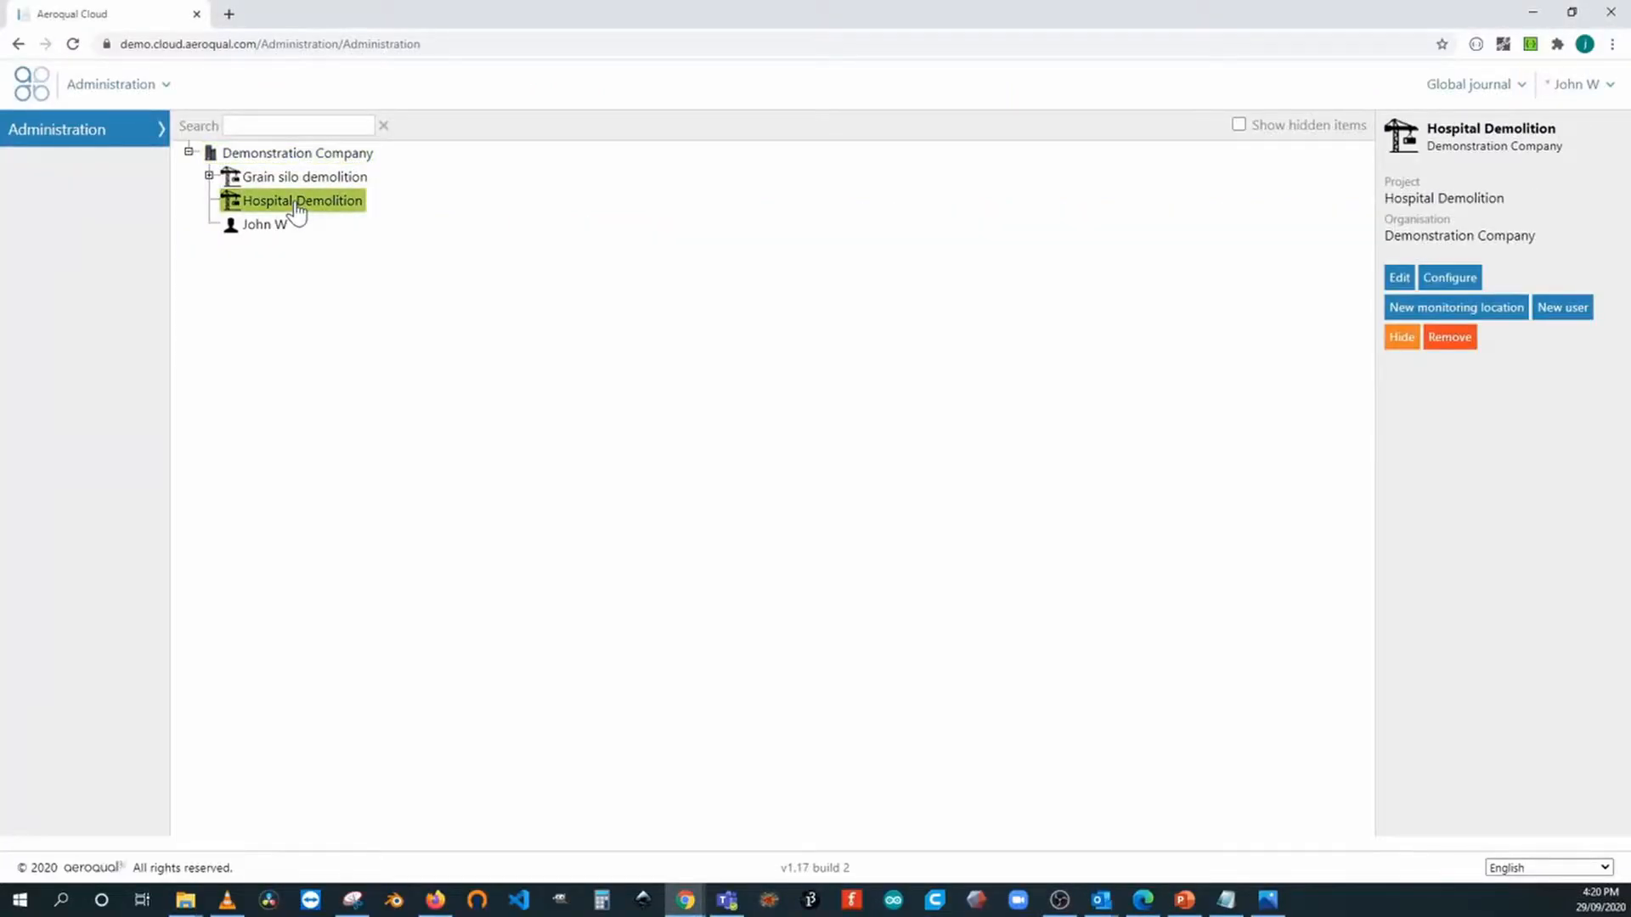
pyautogui.click(1458, 311)
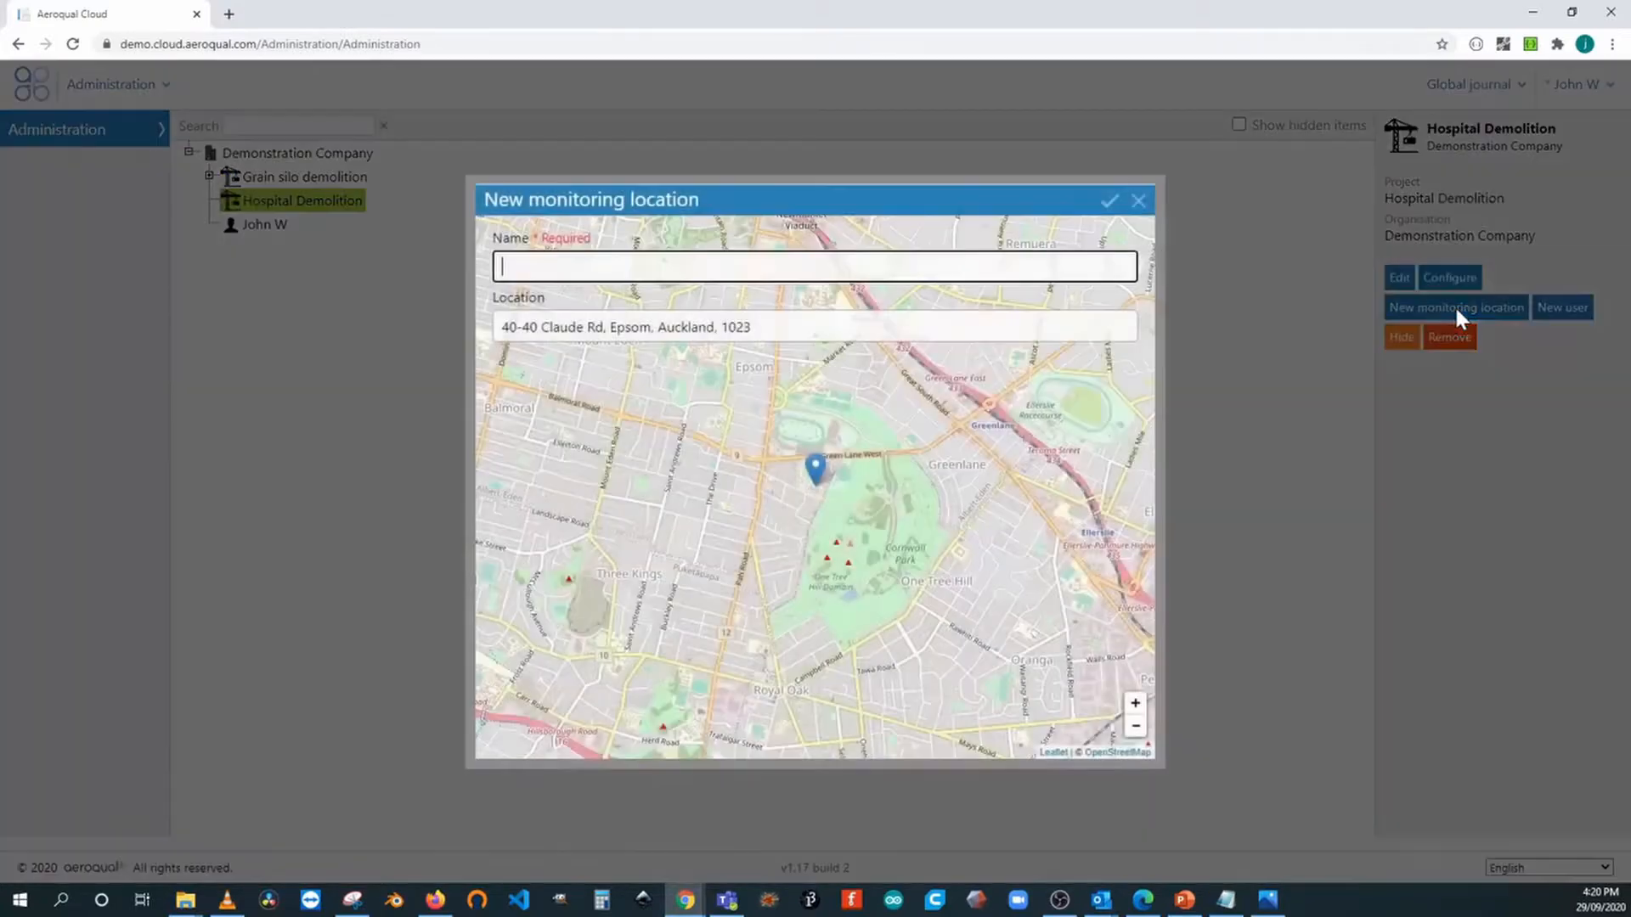
pyautogui.click(664, 267)
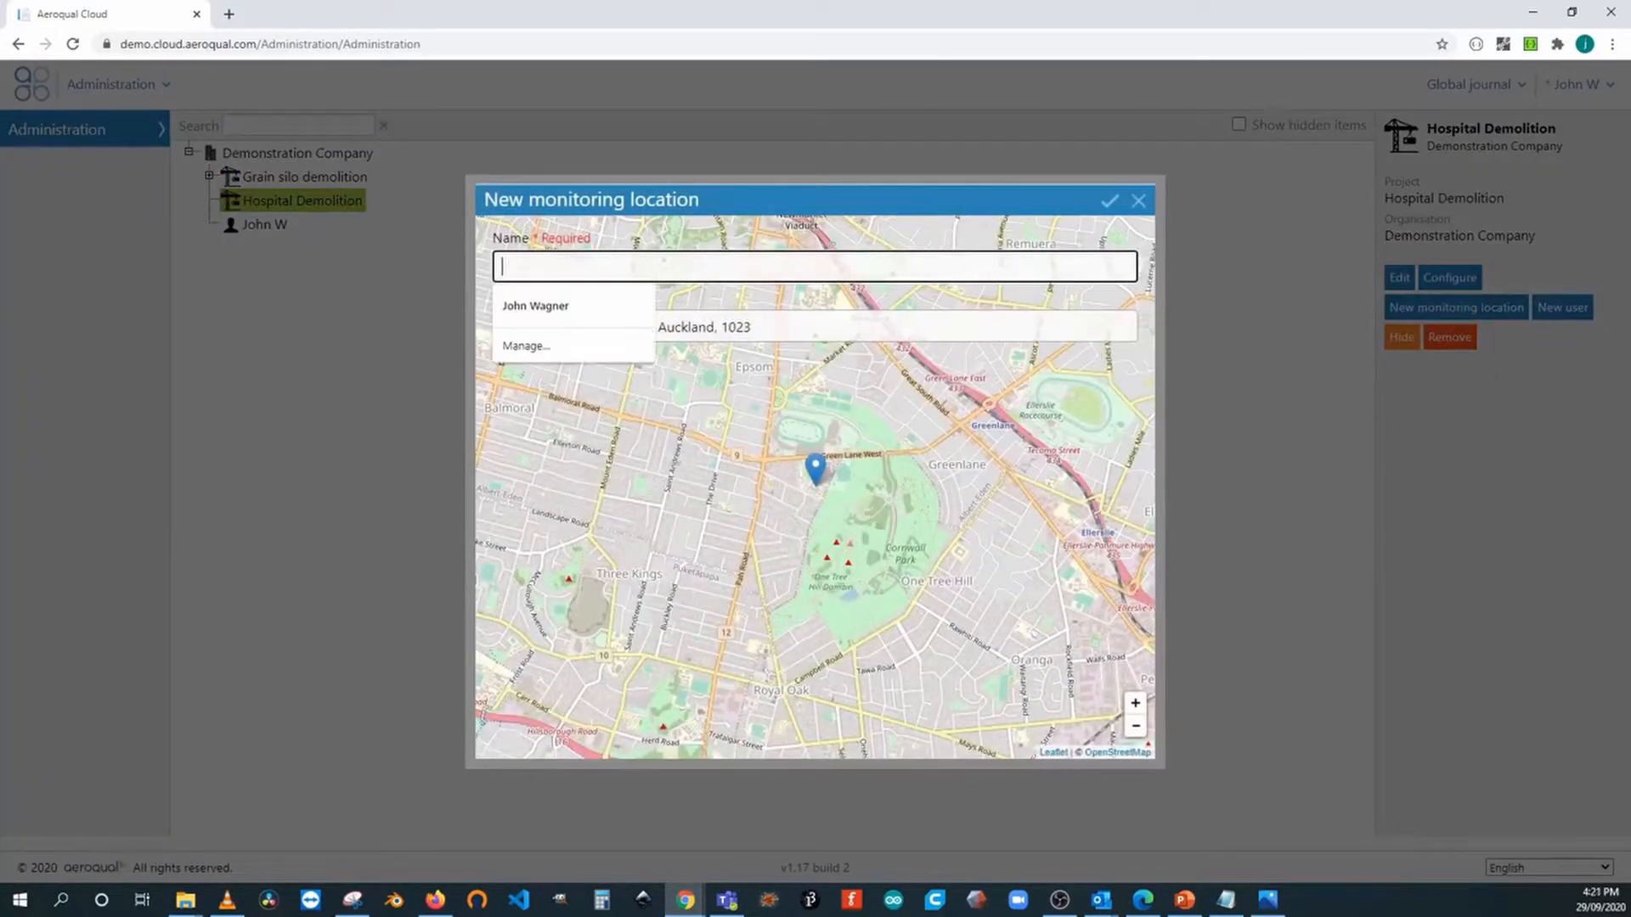
pyautogui.write('Rosebank Retirement Village Boundary')
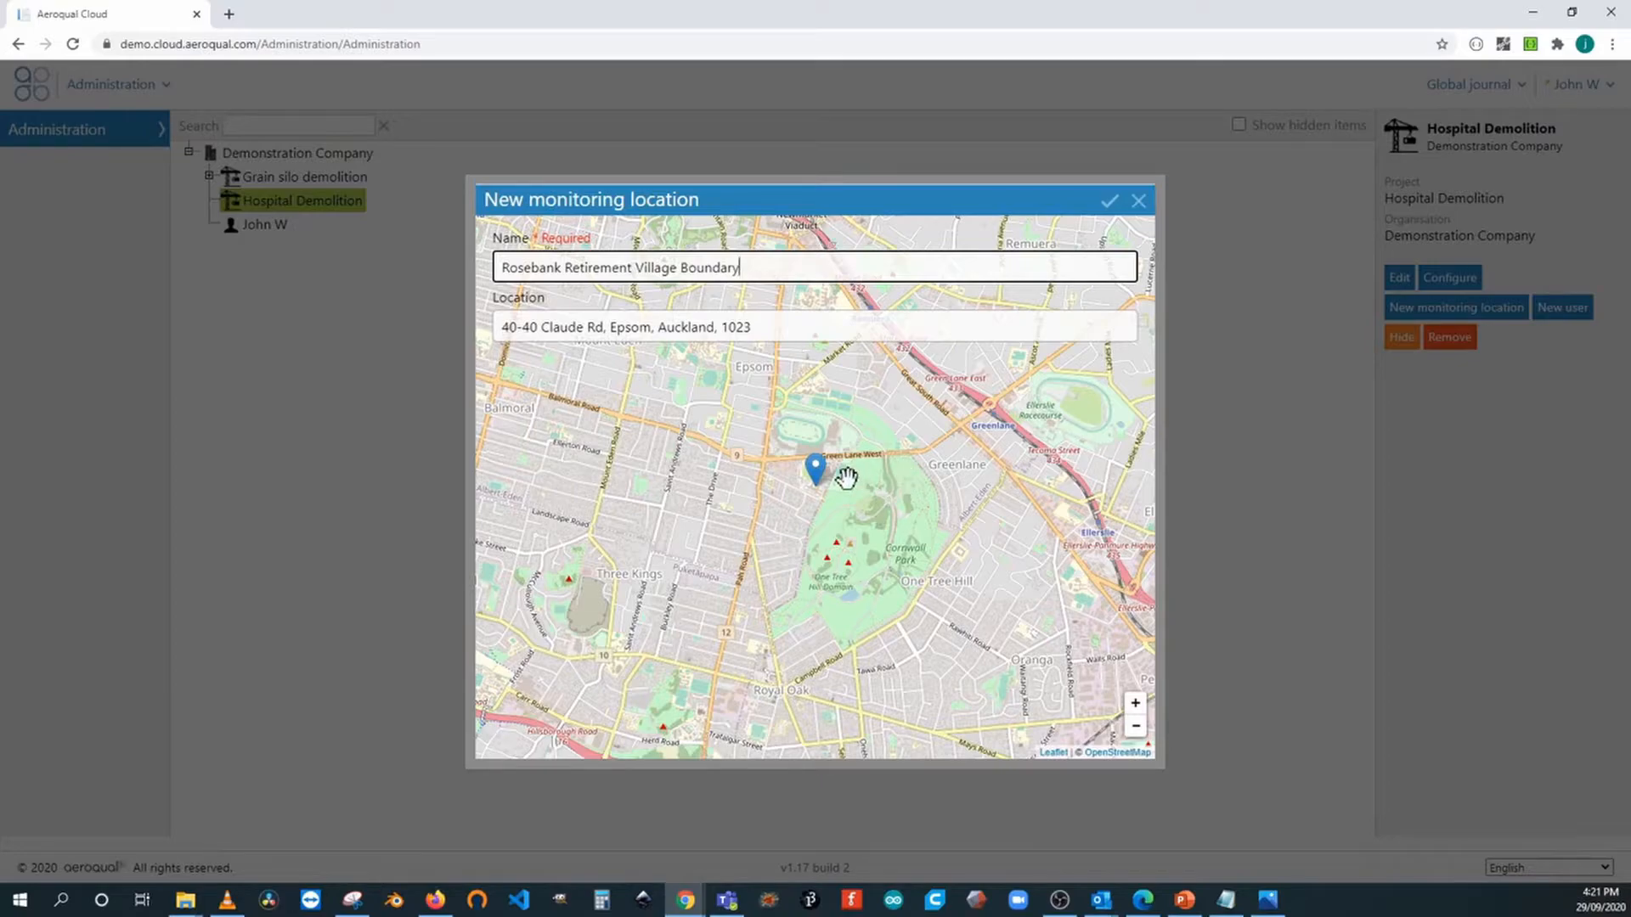
# Step: Place the location marker northwest of the hospital building, just below the green field beside building 26A, and save the location
pyautogui.scroll(3, 846, 478)
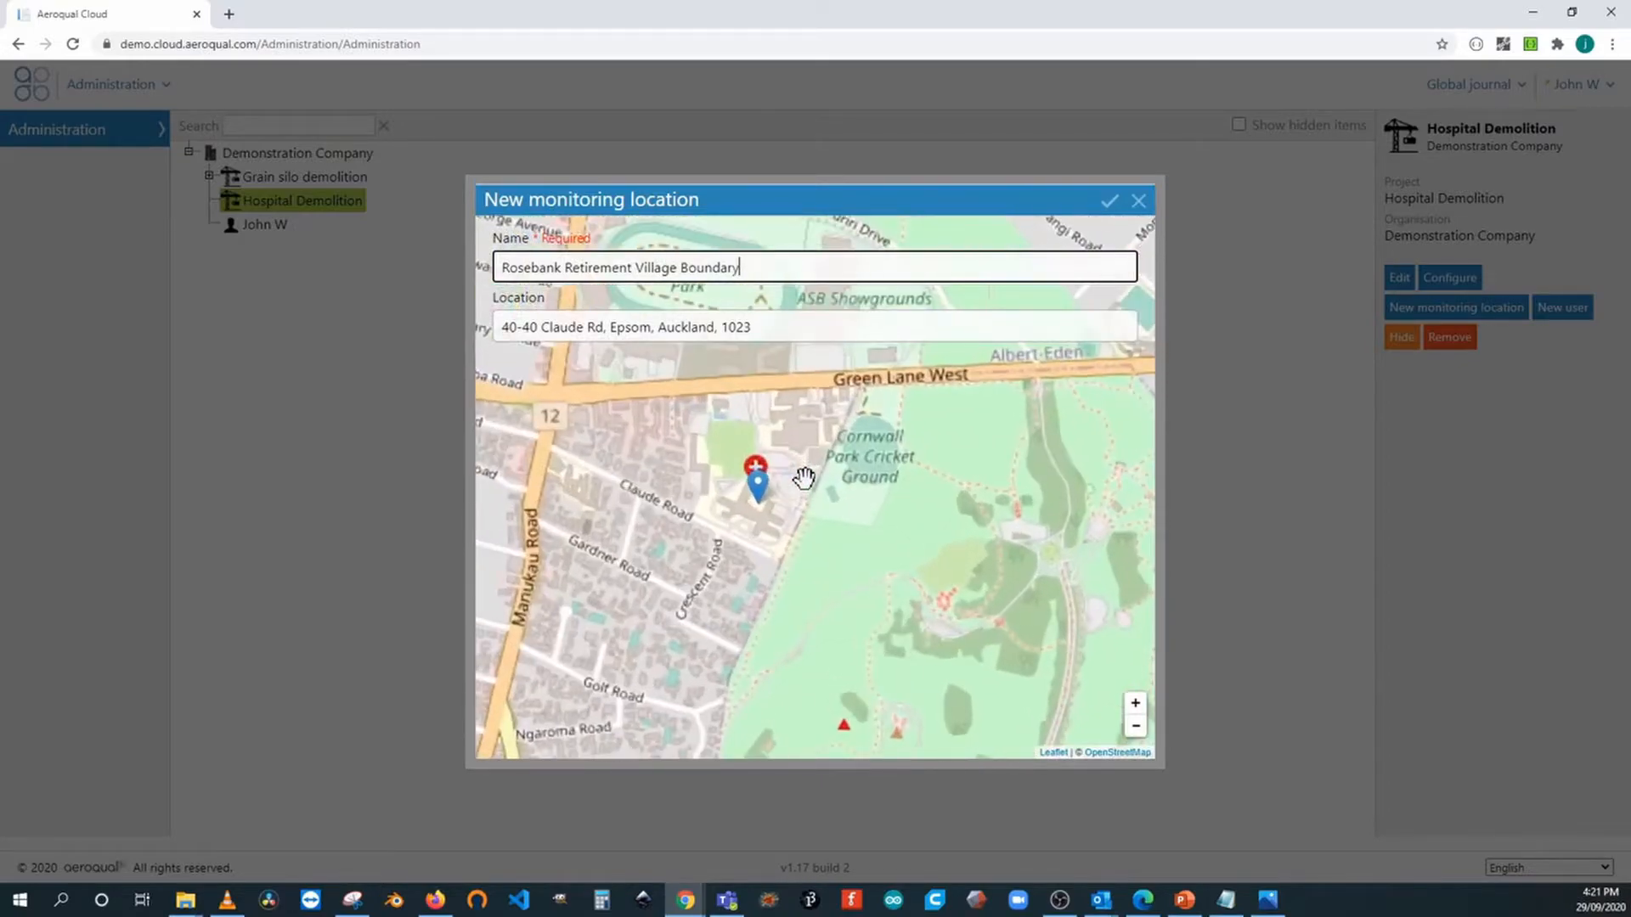
pyautogui.scroll(1, 782, 480)
pyautogui.moveTo(775, 473); pyautogui.dragTo(909, 464)
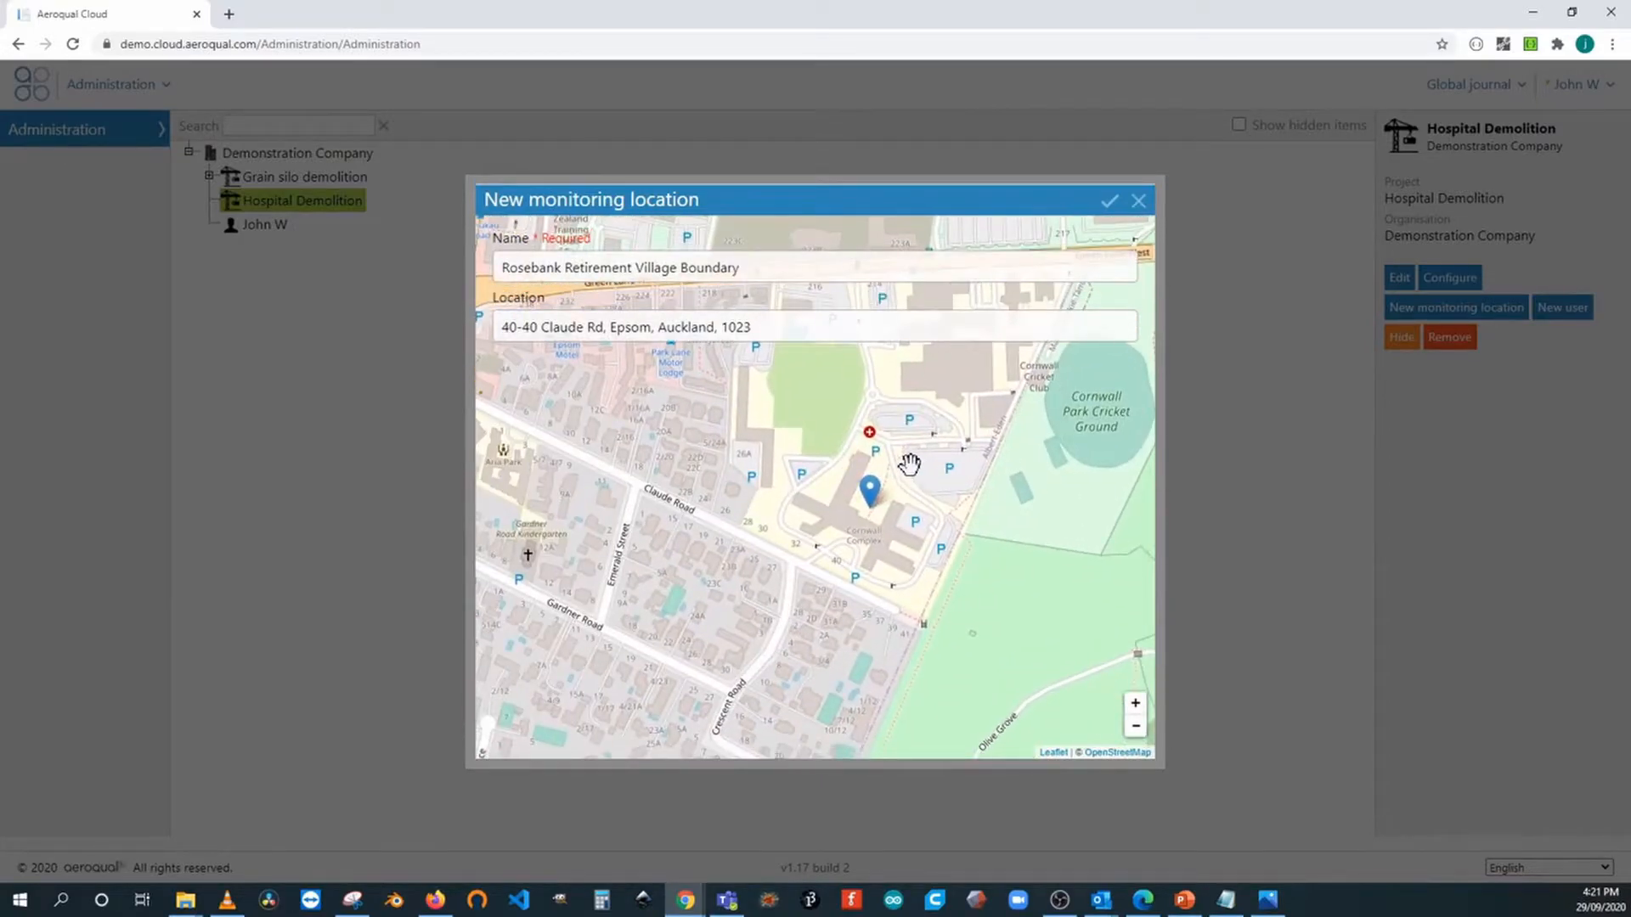
pyautogui.scroll(1, 909, 463)
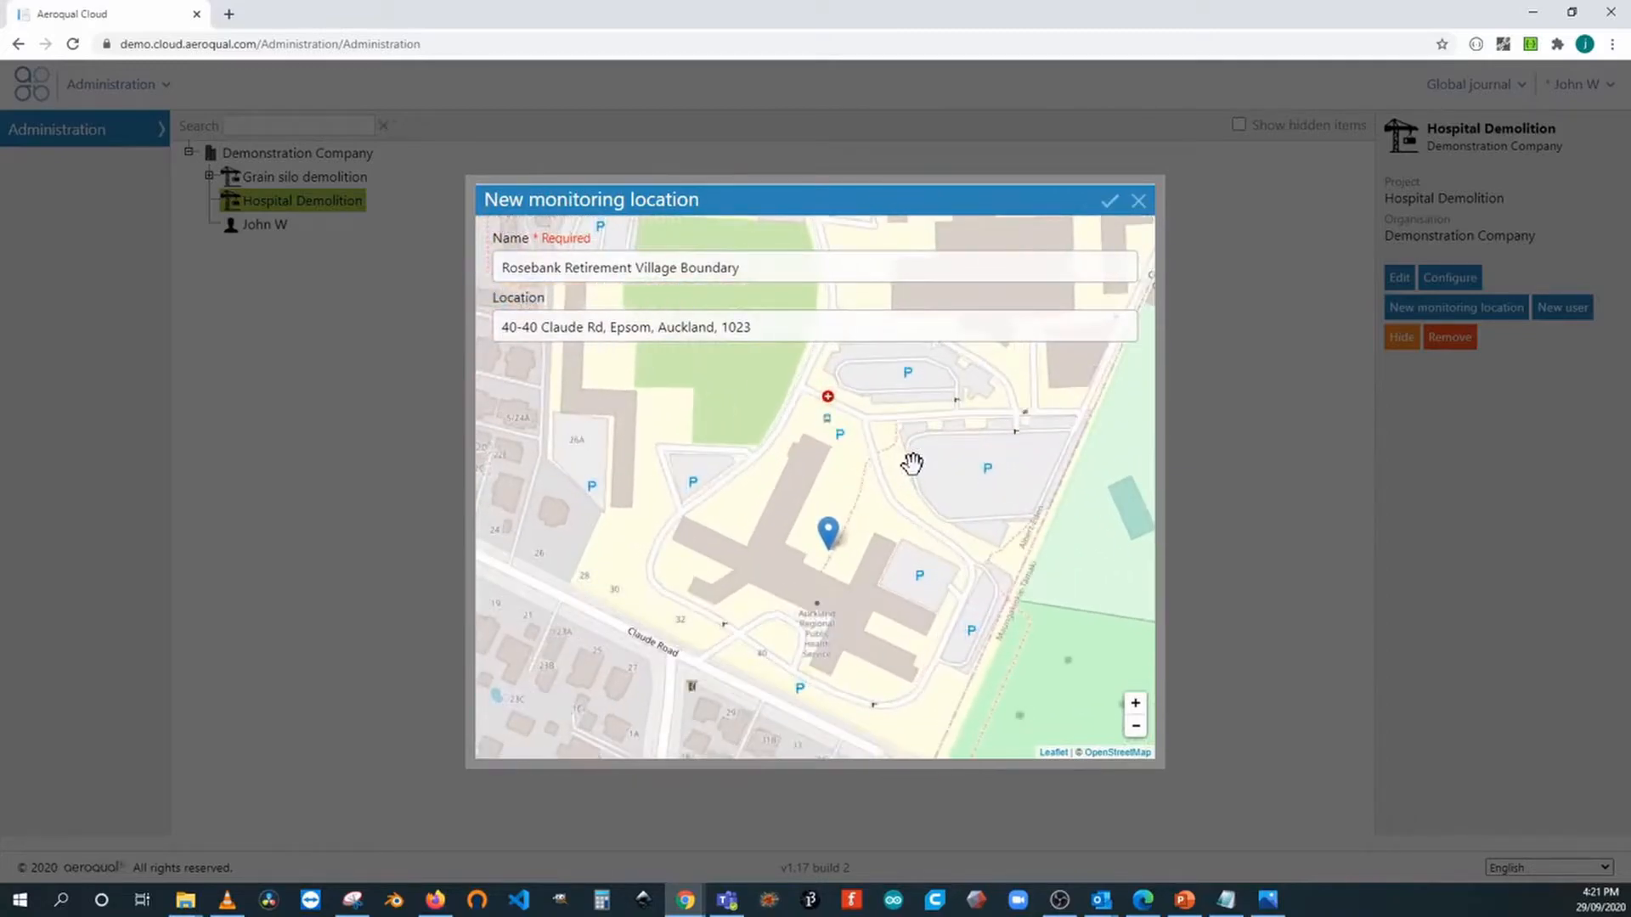
pyautogui.click(656, 432)
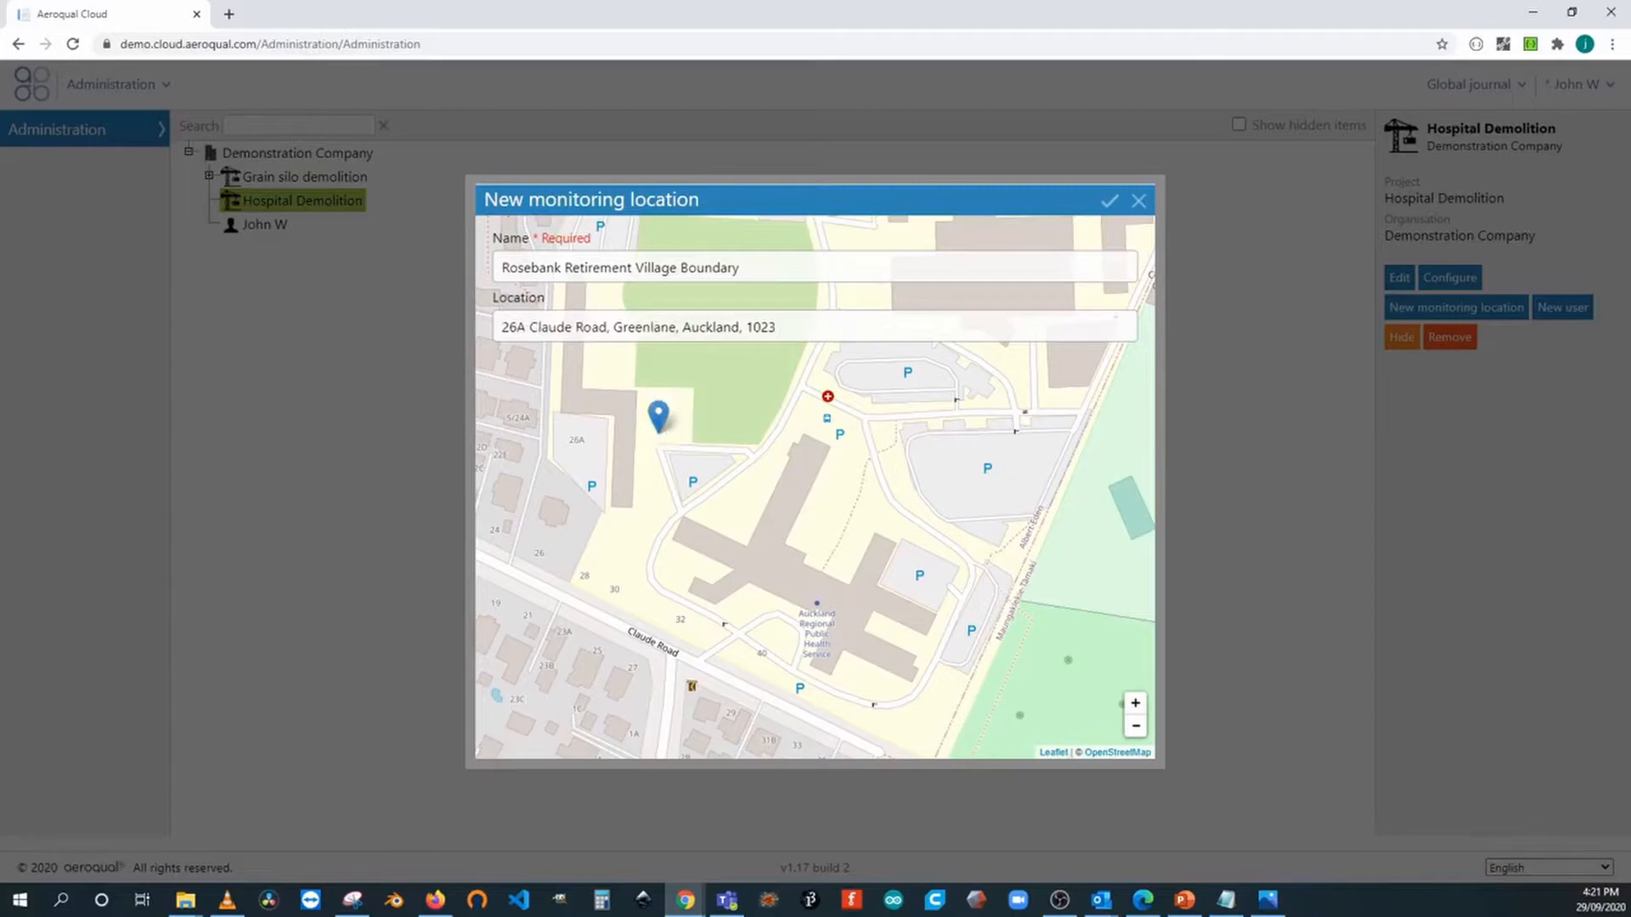
pyautogui.click(1108, 204)
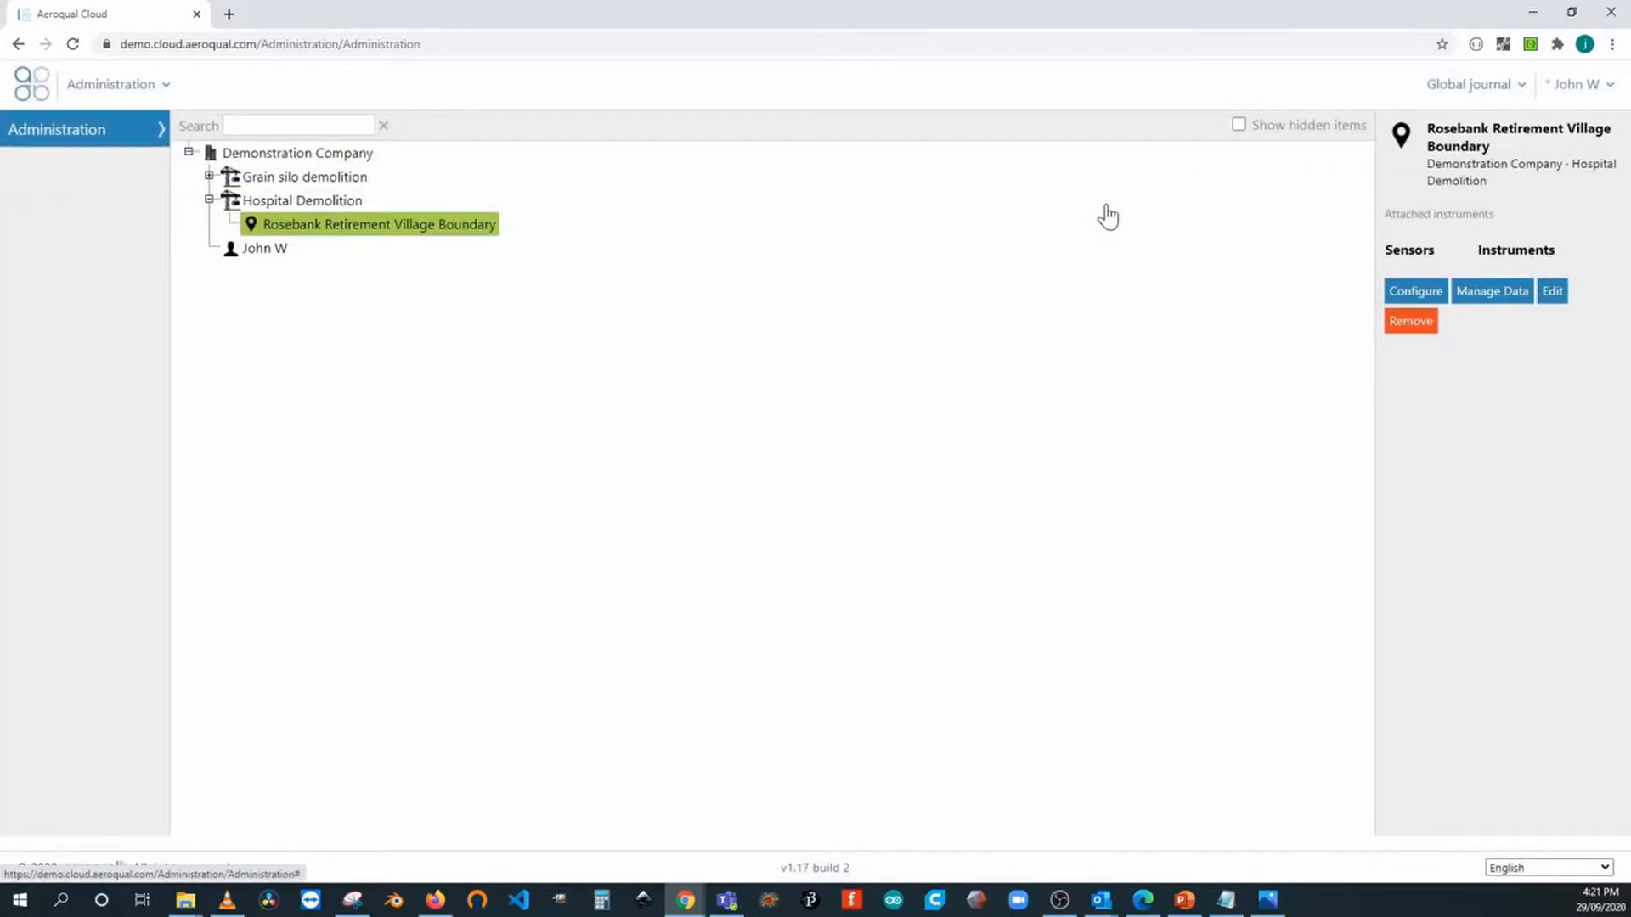
# Step: Start another monitoring location under Hospital Demolition and name it Rear Entrance
pyautogui.click(333, 204)
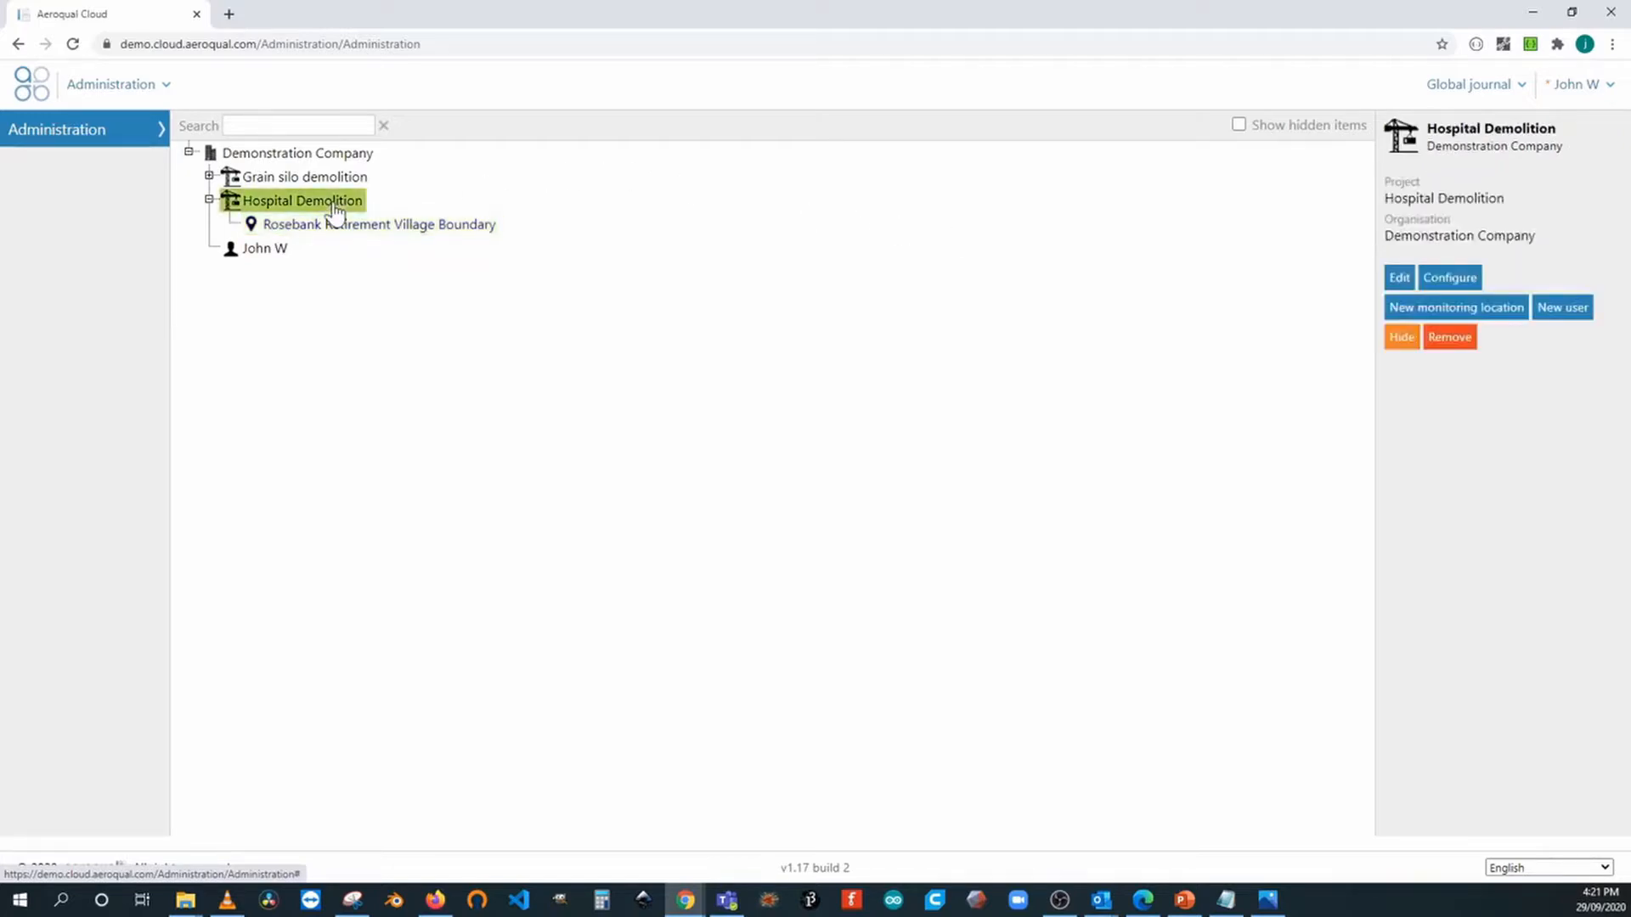
pyautogui.click(1398, 309)
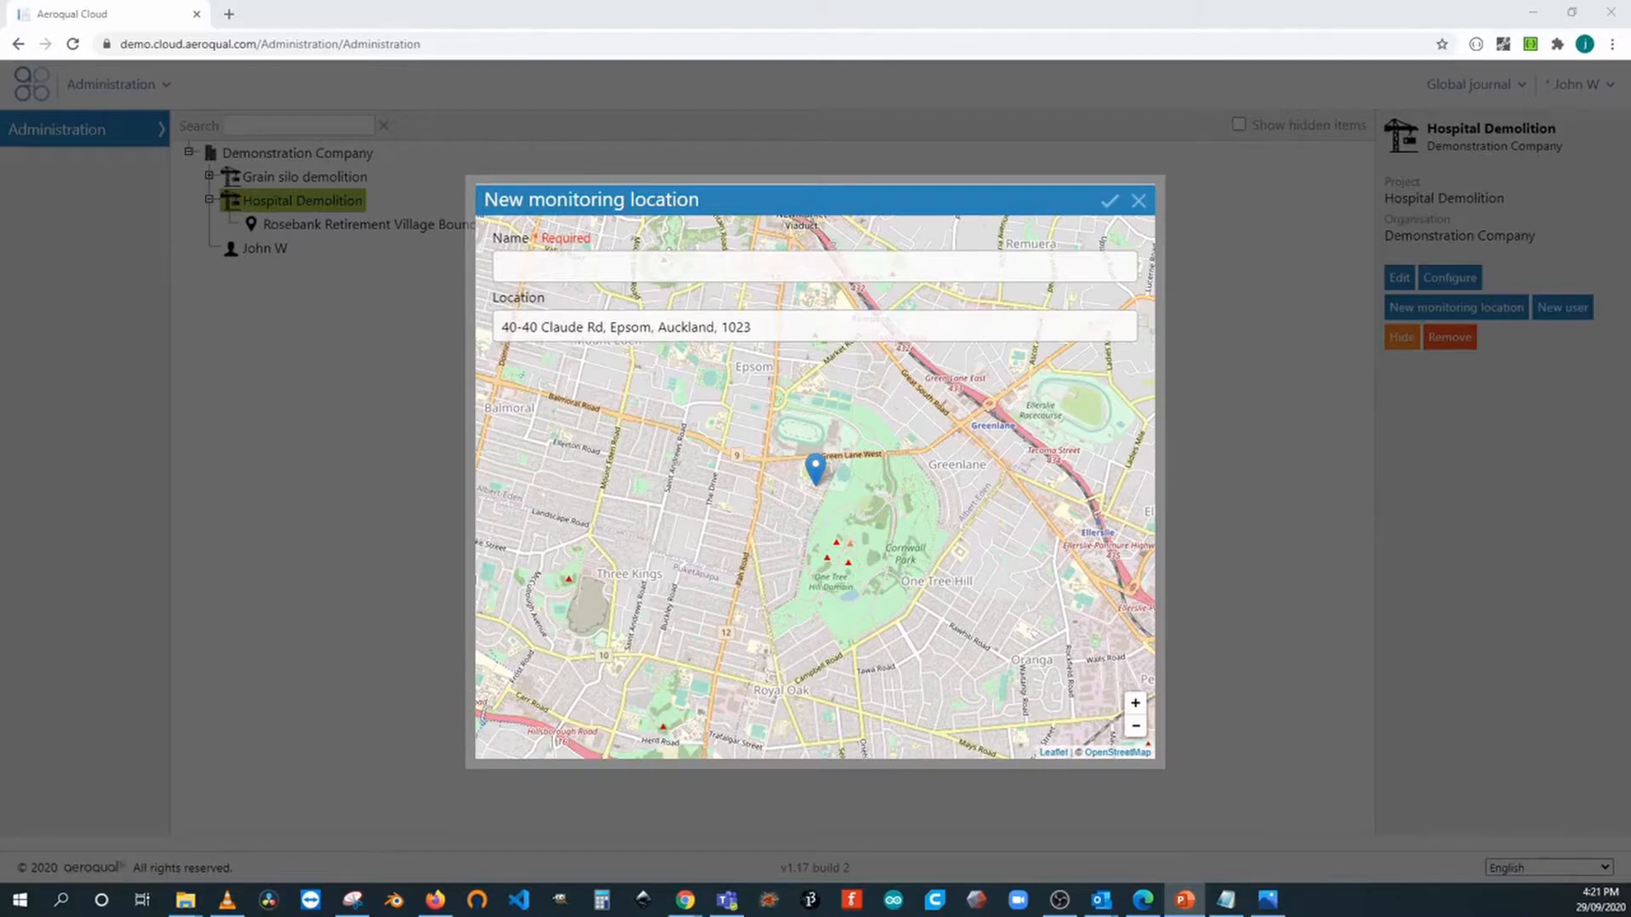
pyautogui.click(520, 276)
pyautogui.write('Rear Entrance')
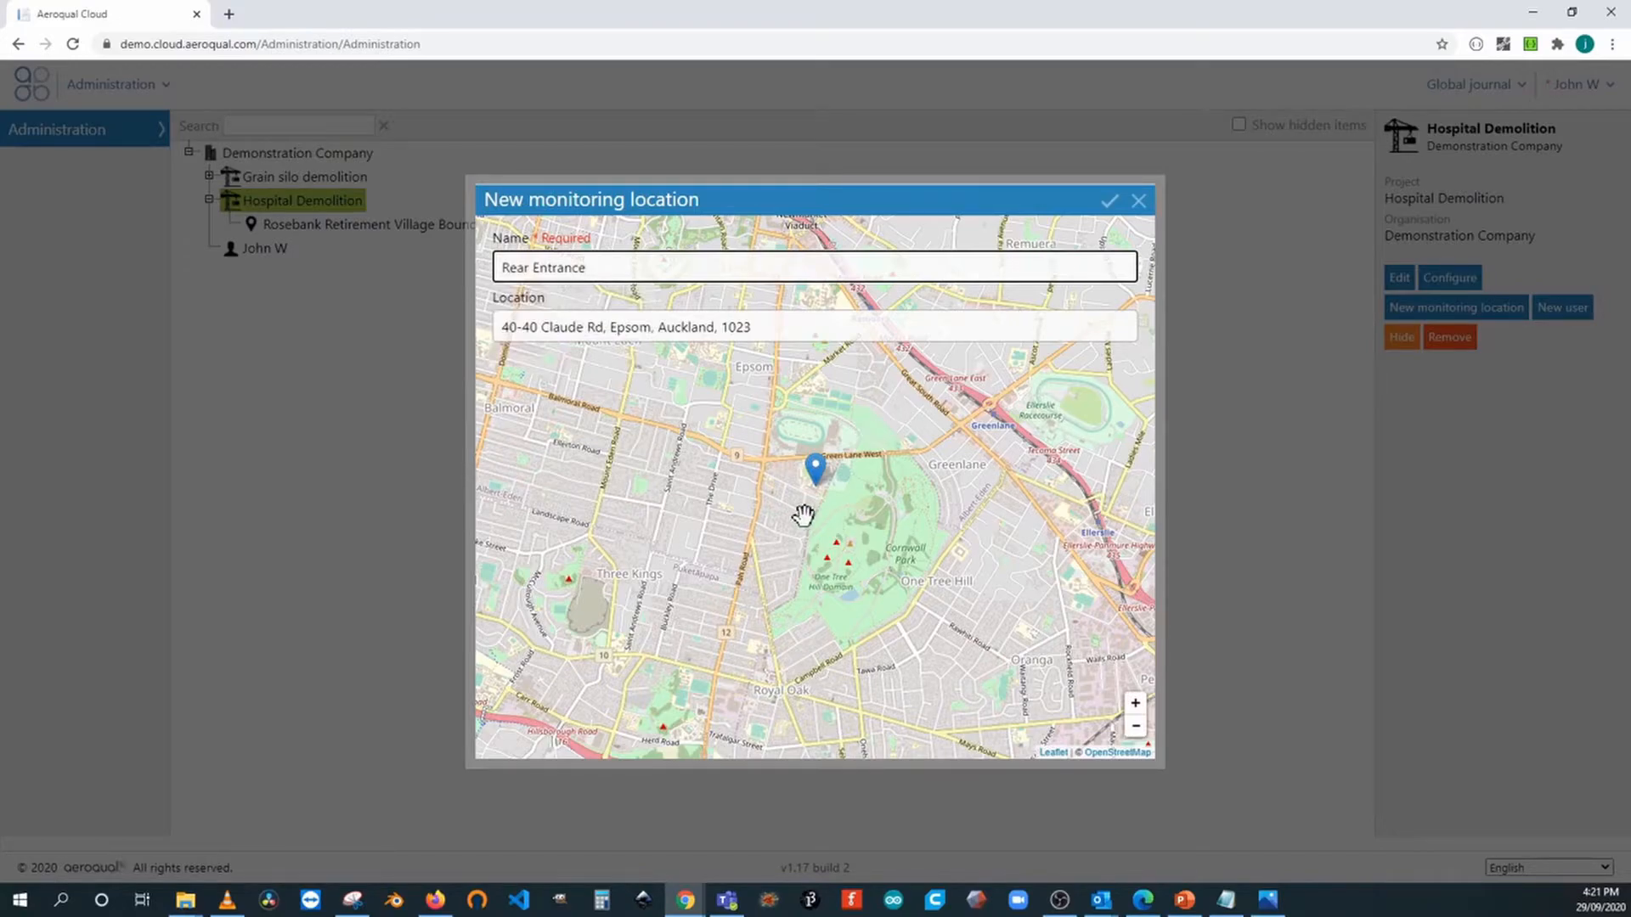
# Step: Place the Rear Entrance marker on the southwest edge of the large parking area northeast of the hospital building and save it
pyautogui.scroll(2, 838, 469)
pyautogui.scroll(2, 842, 474)
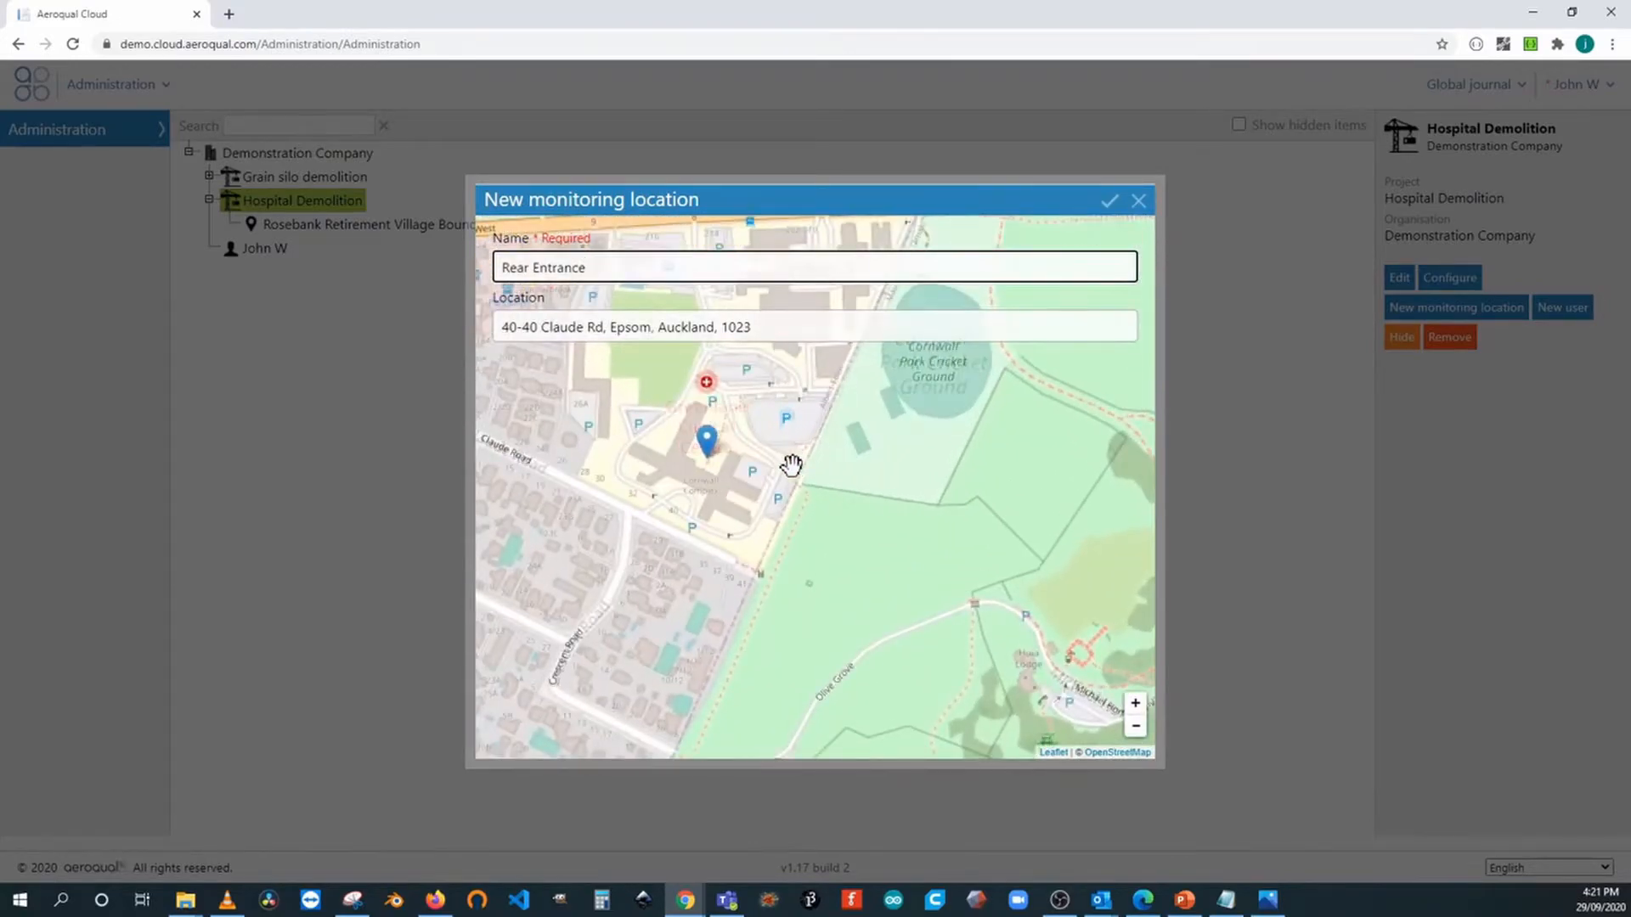
pyautogui.scroll(1, 838, 490)
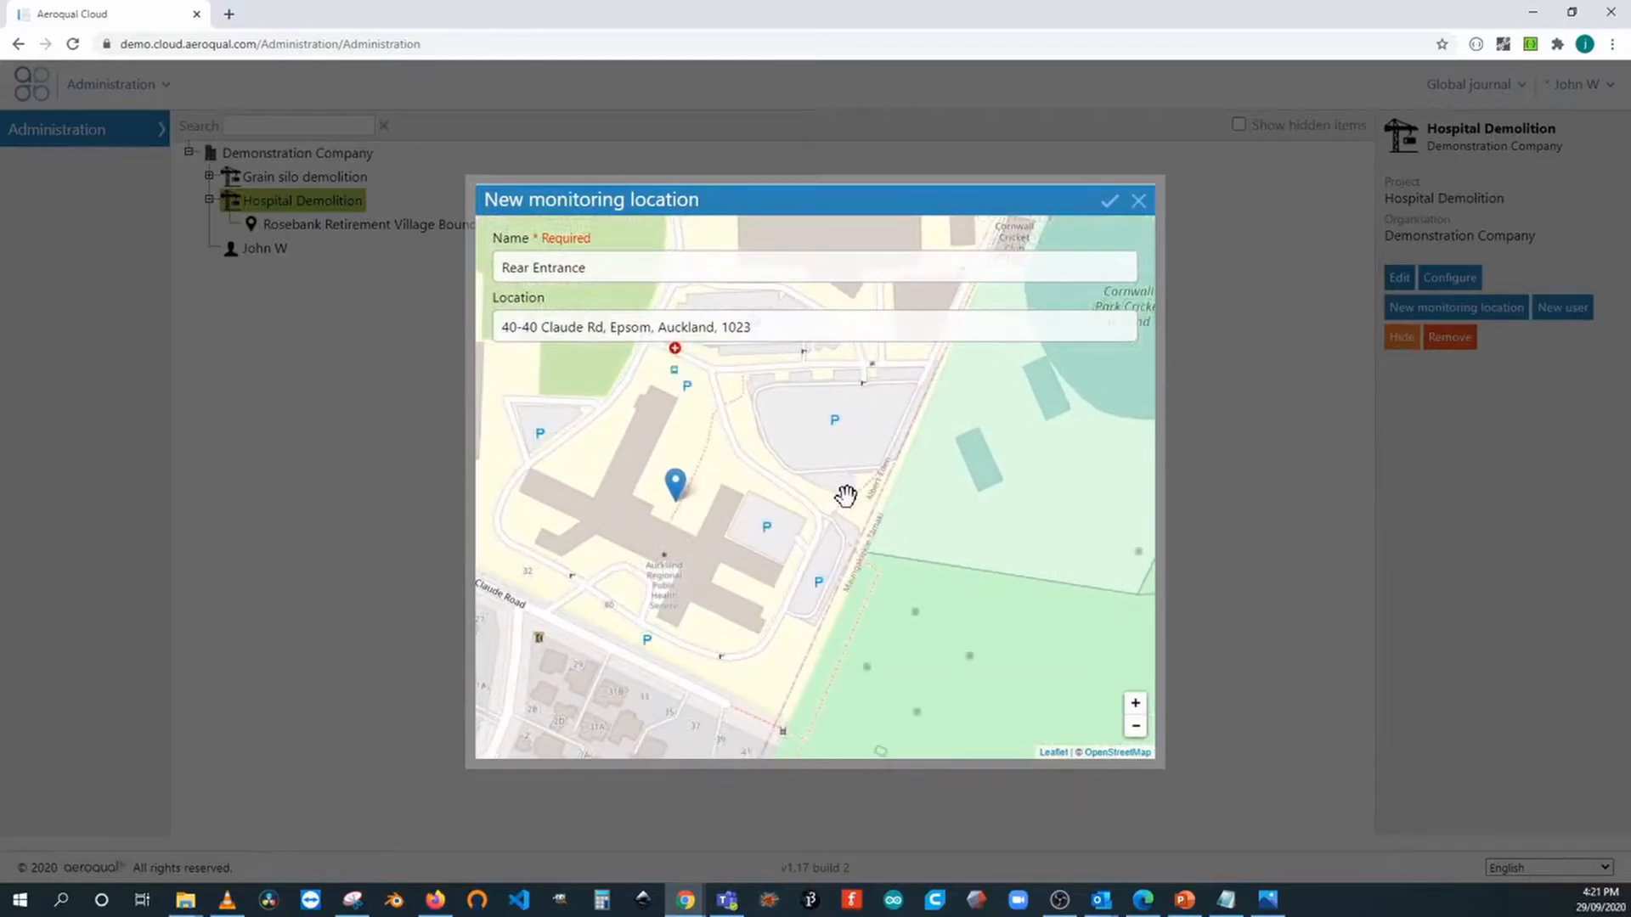
pyautogui.click(777, 453)
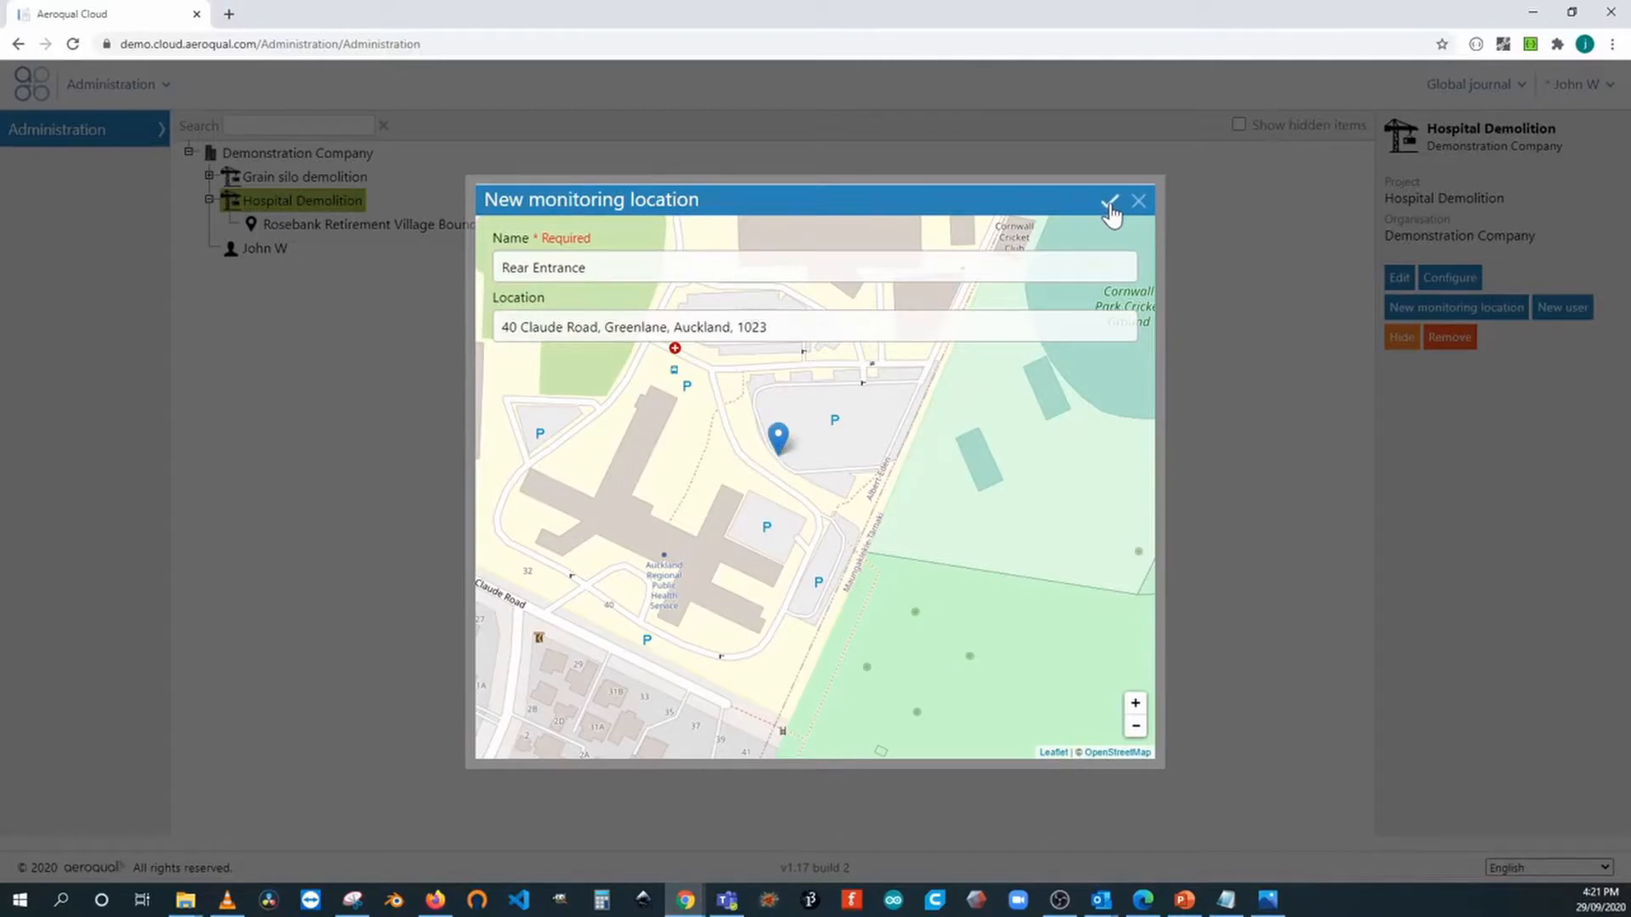
pyautogui.click(1109, 203)
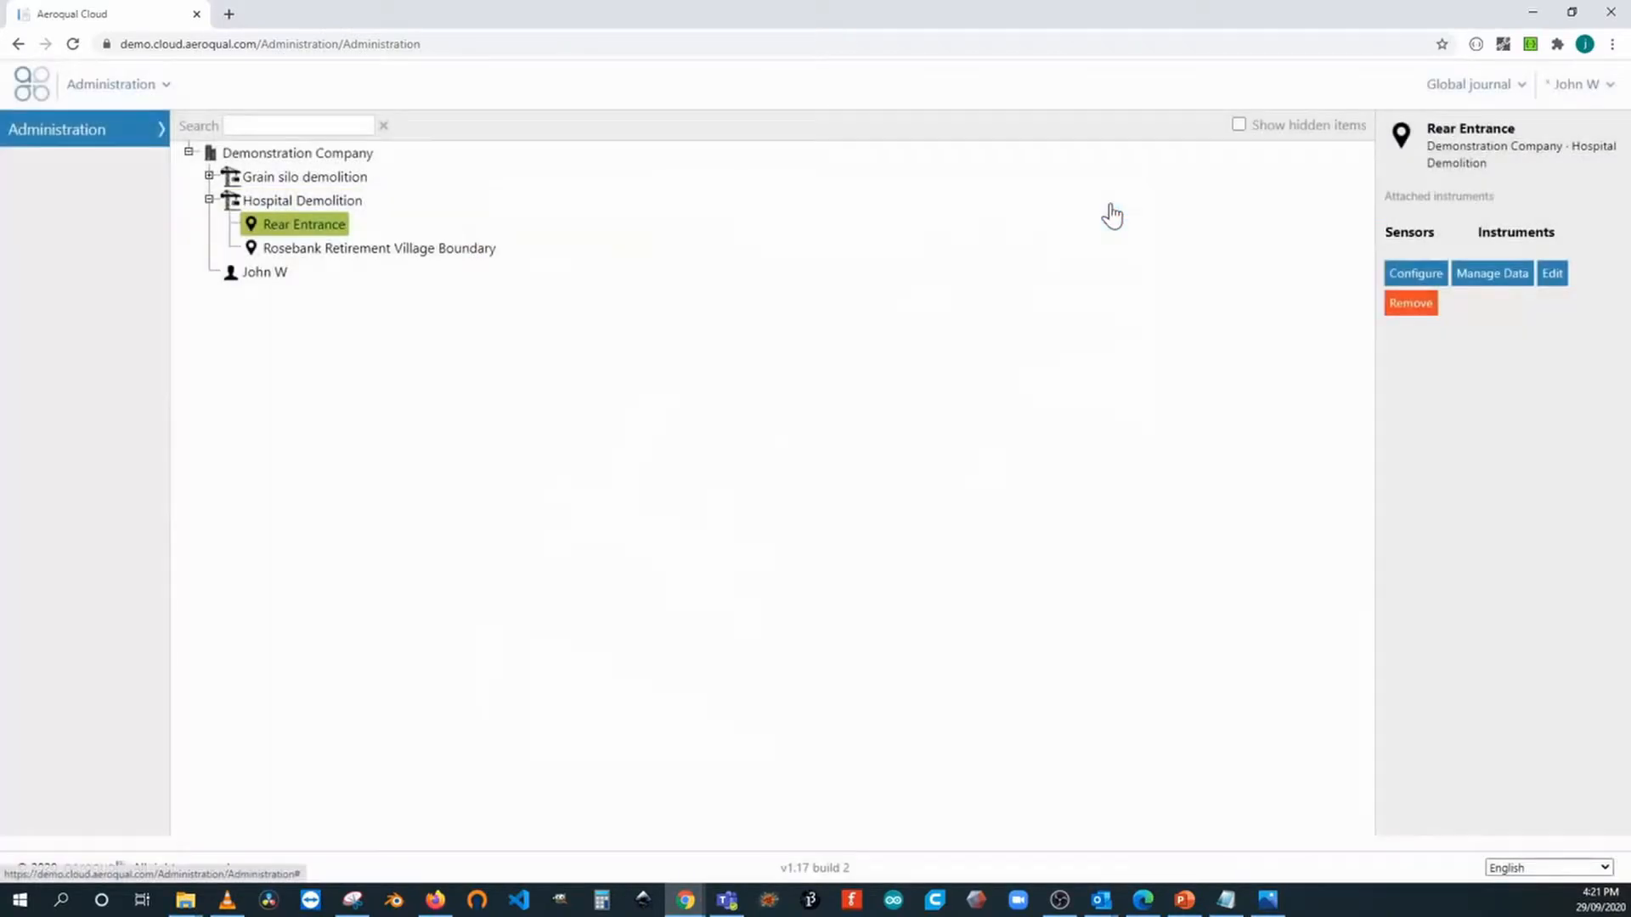
# Step: Create a Hospital Demolition monitoring location named West Boundary (Daycare center), keeping the default map position
pyautogui.click(344, 202)
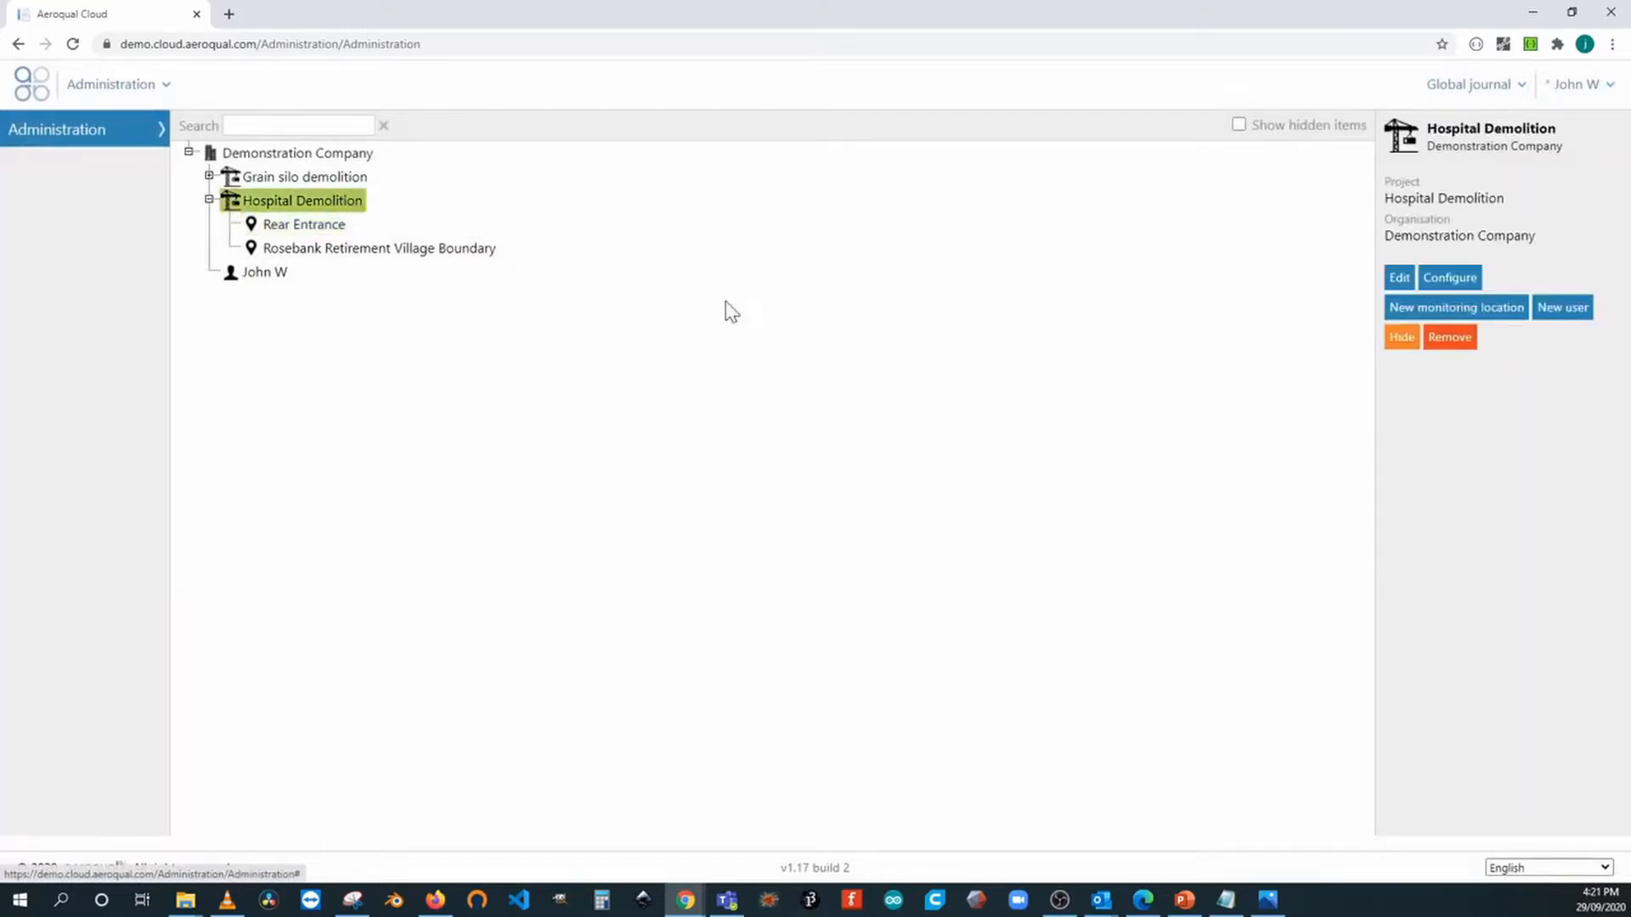
pyautogui.click(1437, 311)
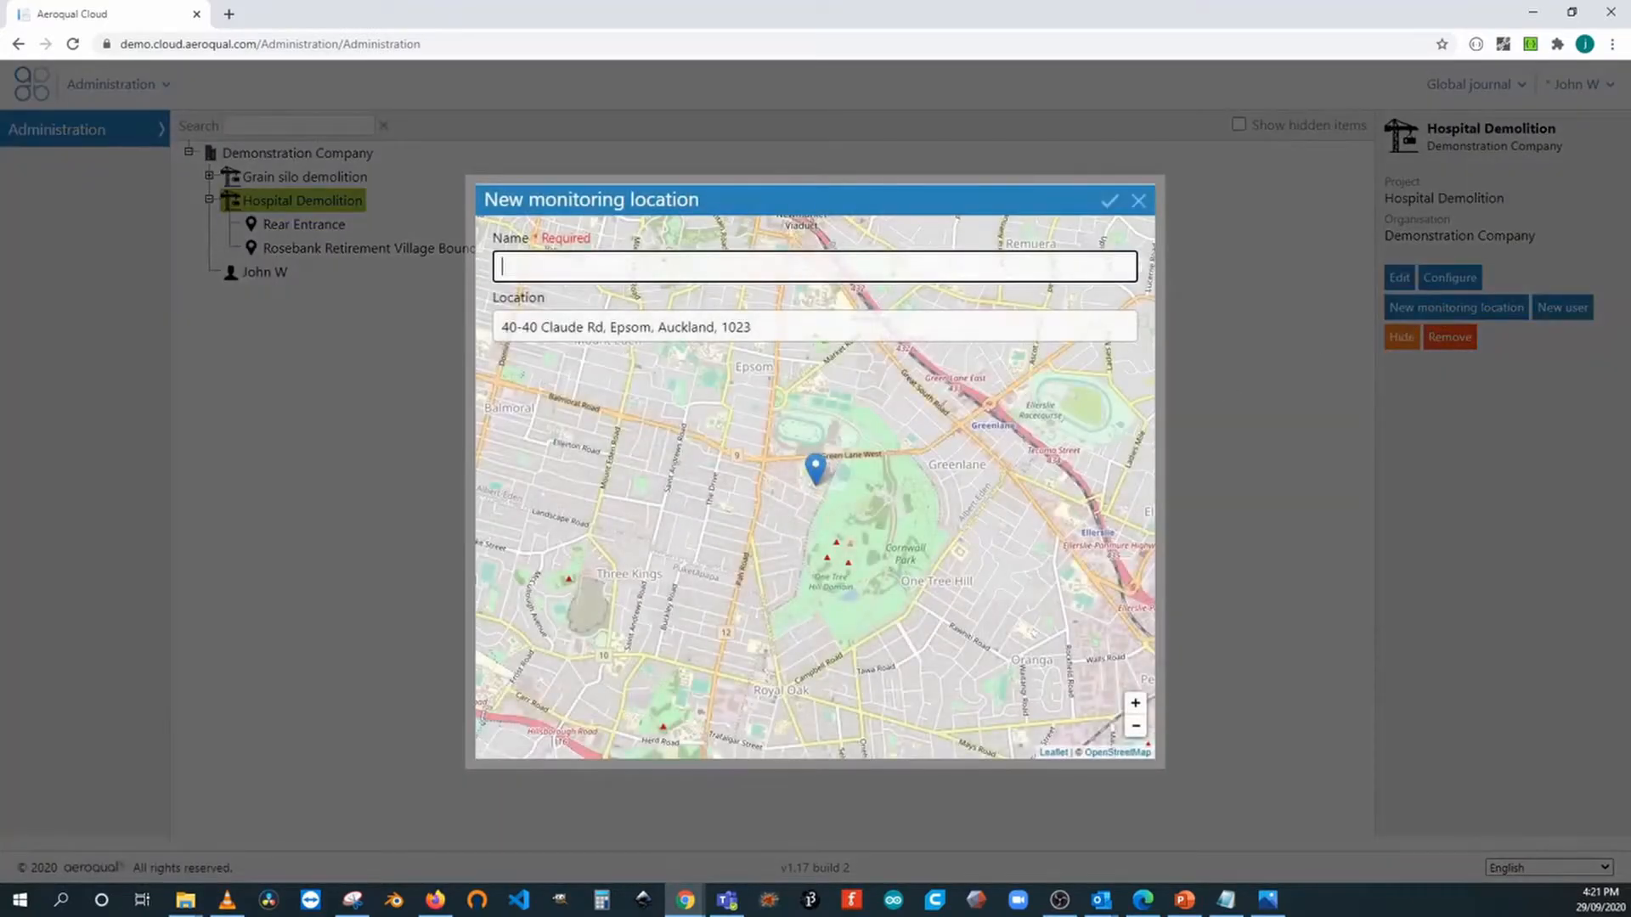
pyautogui.hotkey('alt', 'Tab')
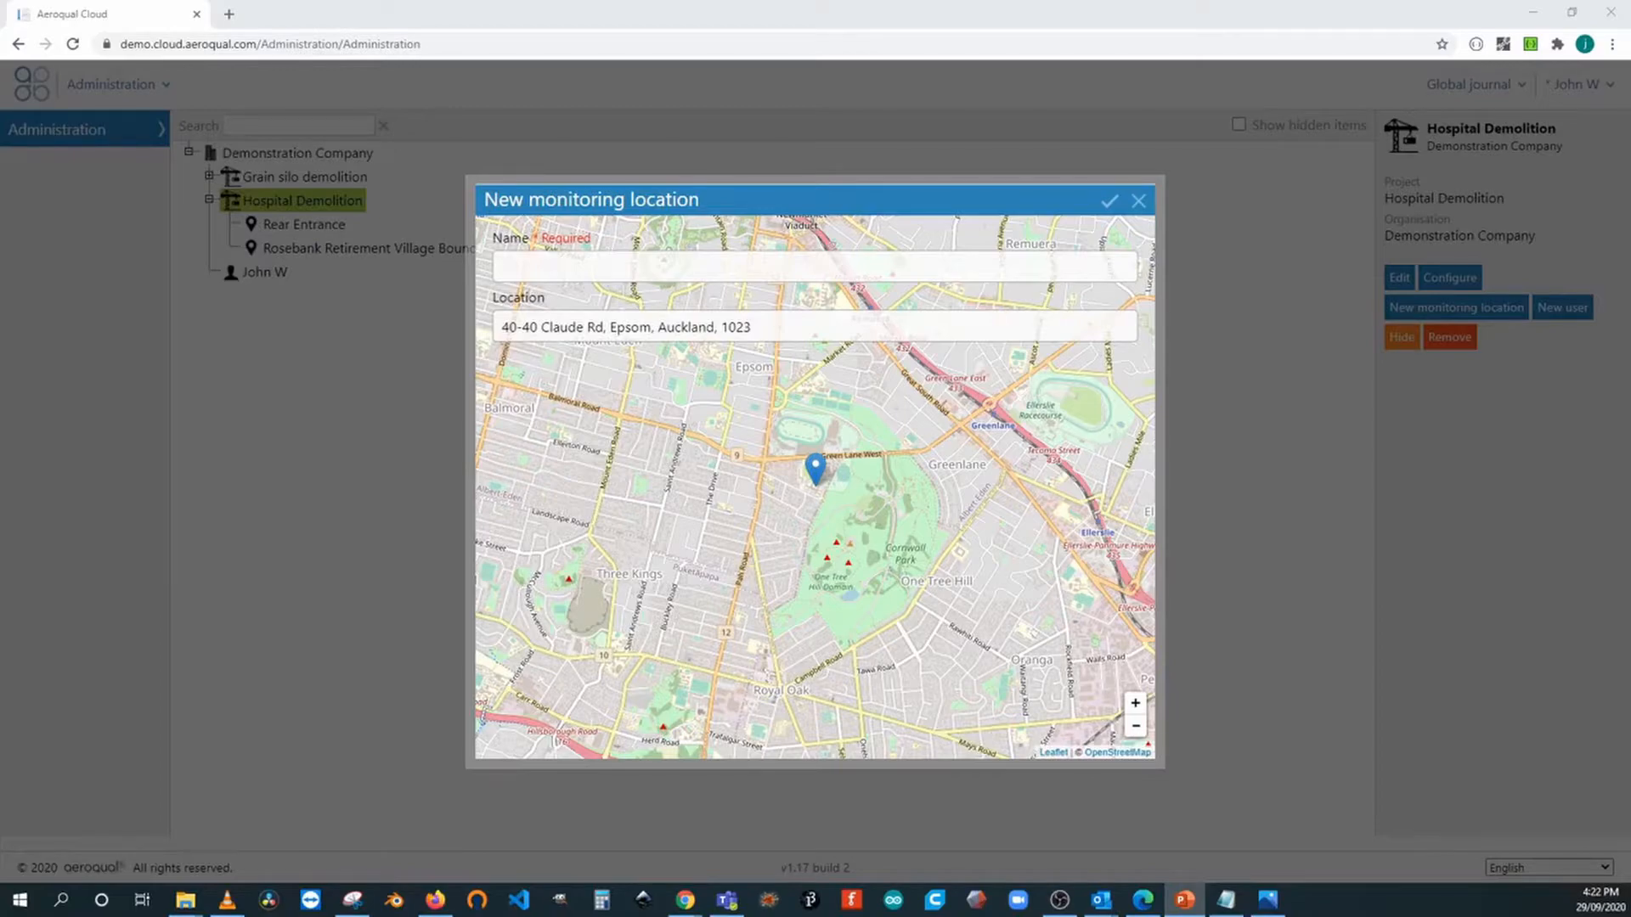
pyautogui.click(561, 270)
pyautogui.write('West Boundary (Daycare center)')
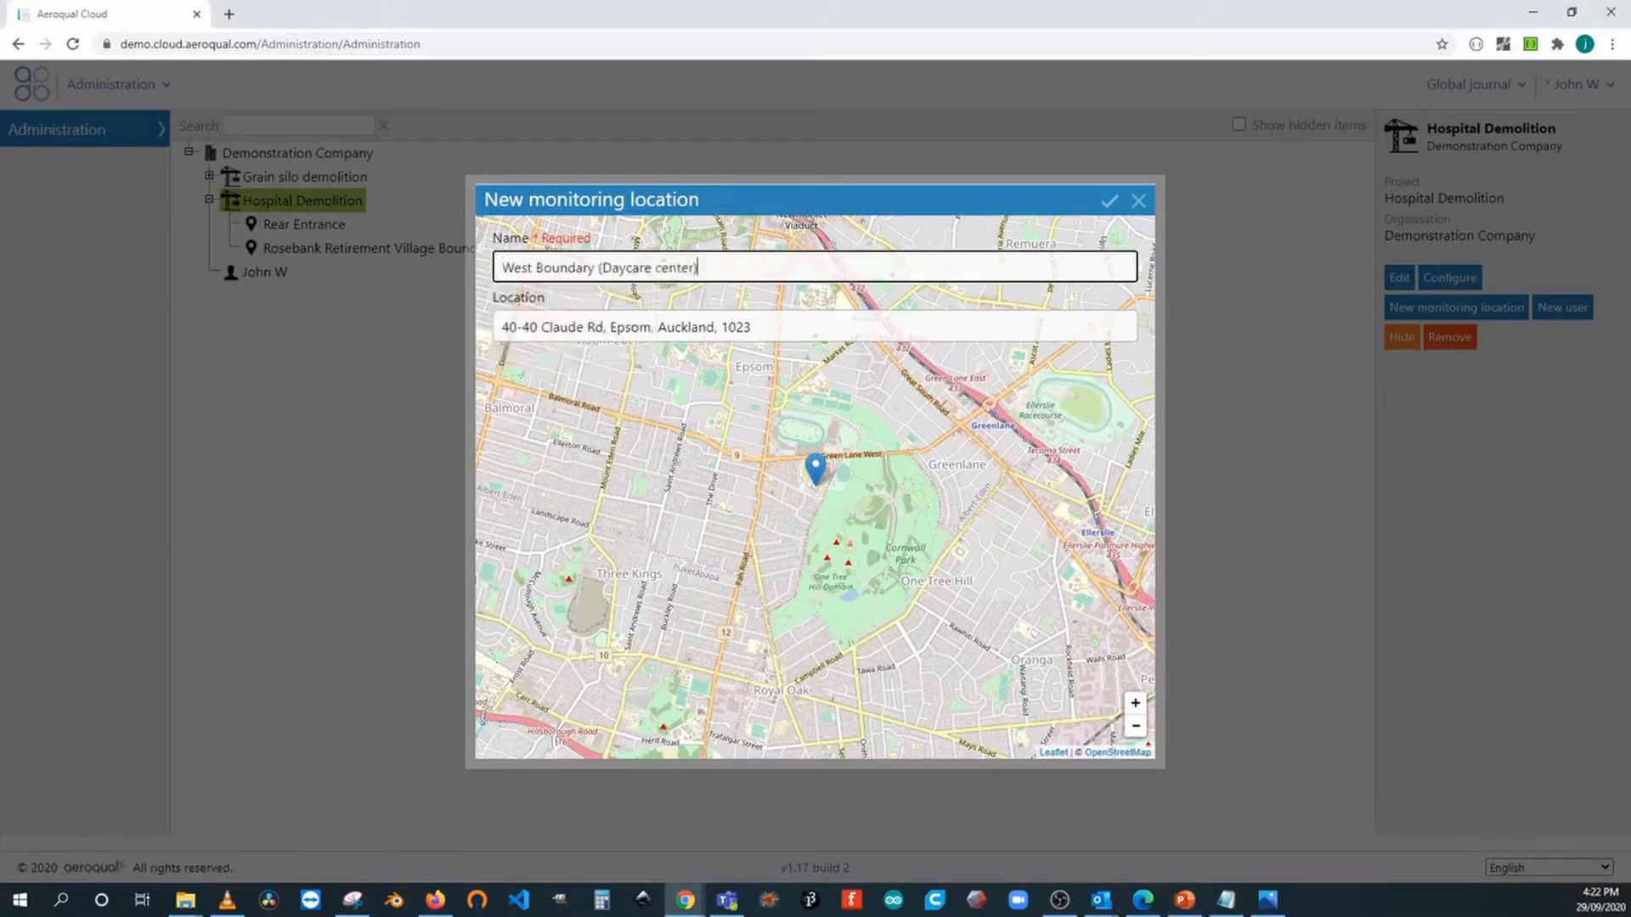
pyautogui.click(1107, 207)
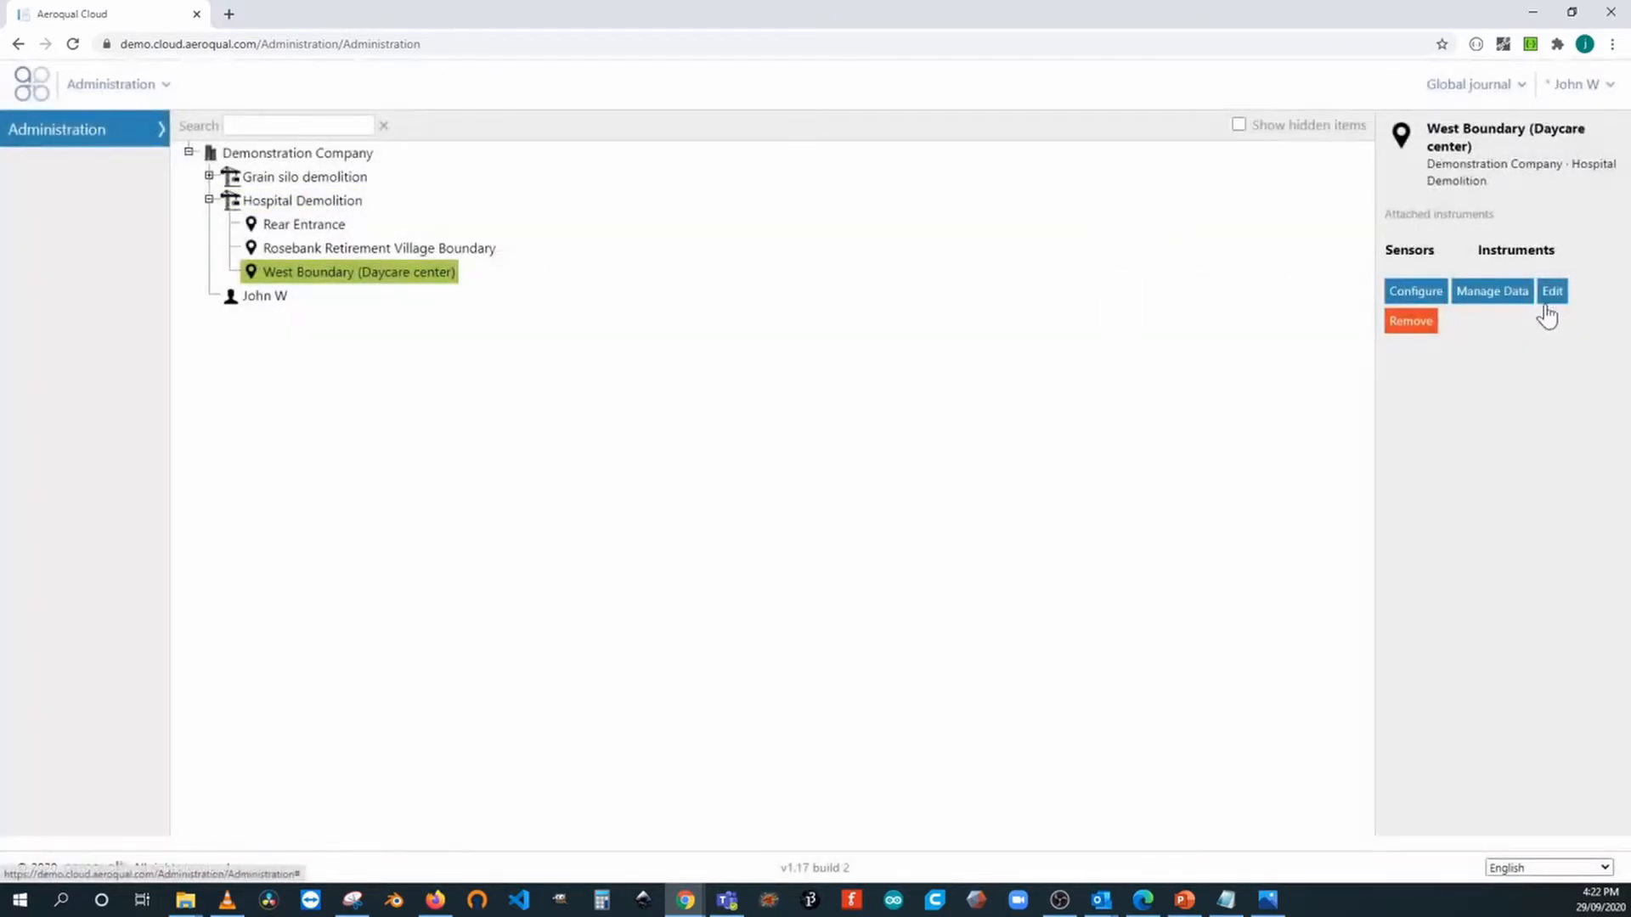
# Step: Edit West Boundary (Daycare center) to move its marker to the southeast corner of the hospital grounds, and save the change
pyautogui.click(1551, 291)
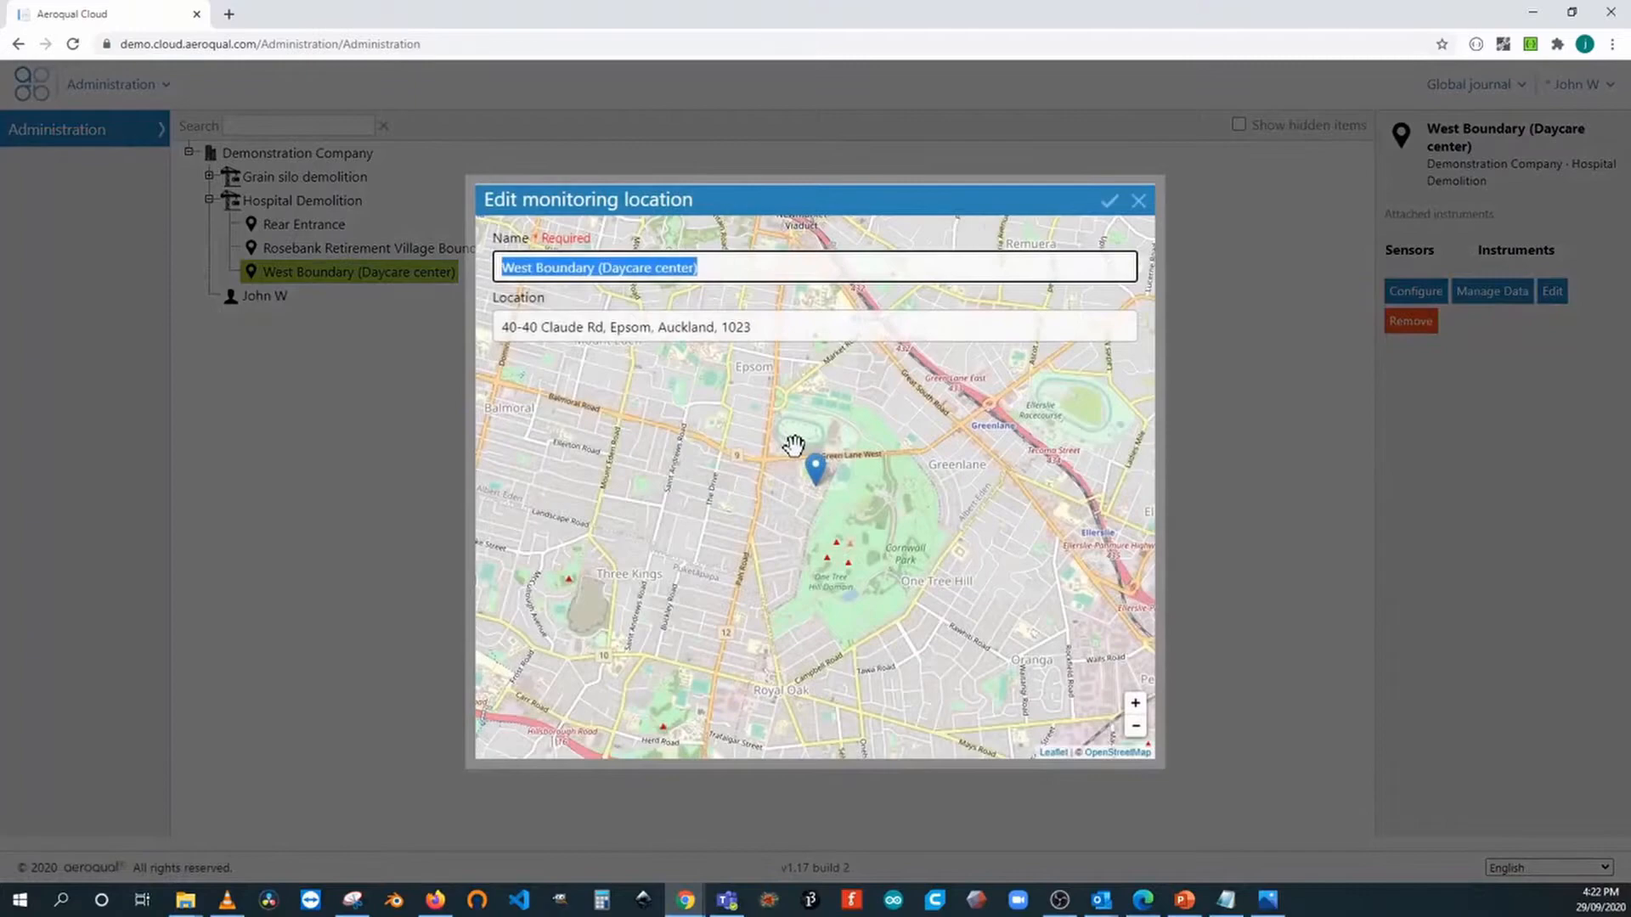
pyautogui.scroll(4, 825, 476)
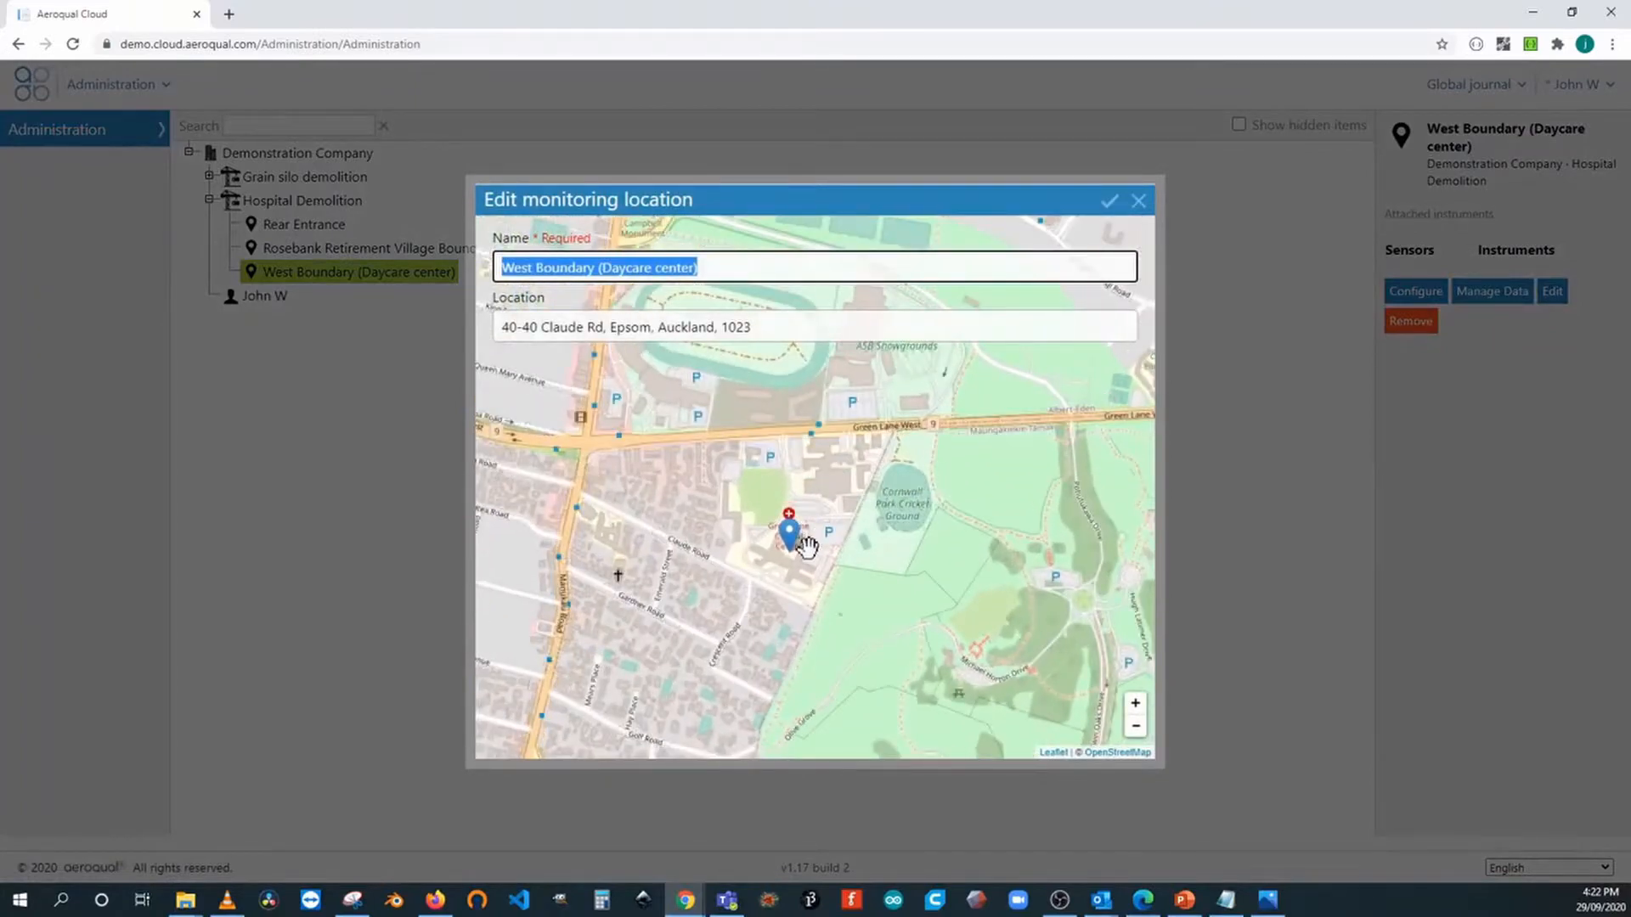
pyautogui.moveTo(802, 550); pyautogui.dragTo(848, 506)
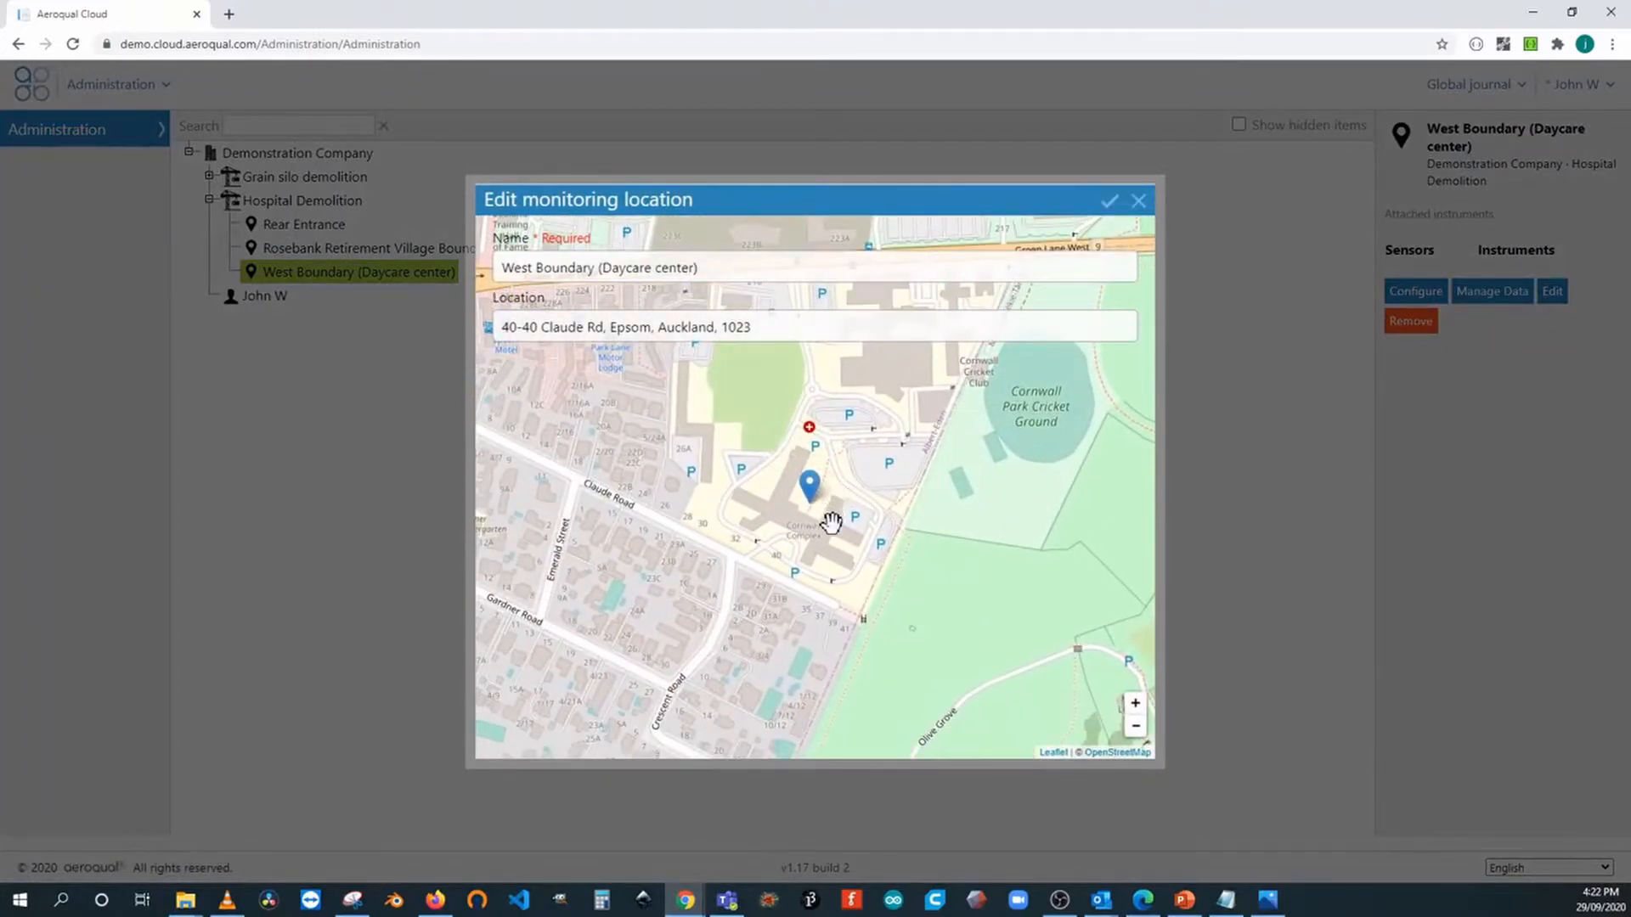
pyautogui.click(864, 588)
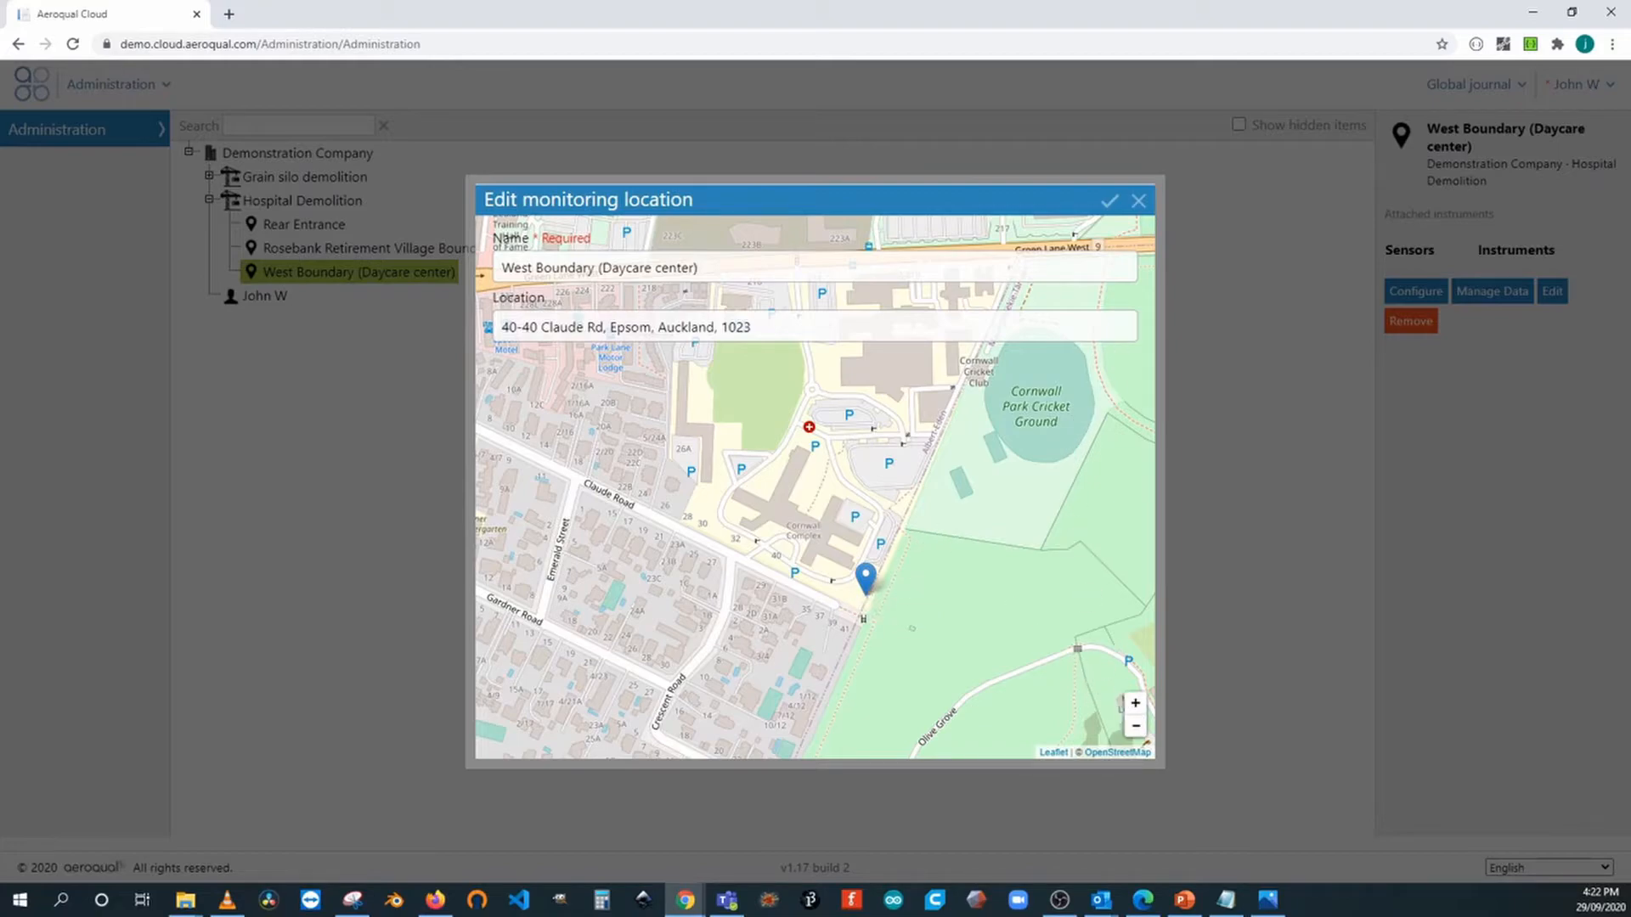
pyautogui.click(1109, 202)
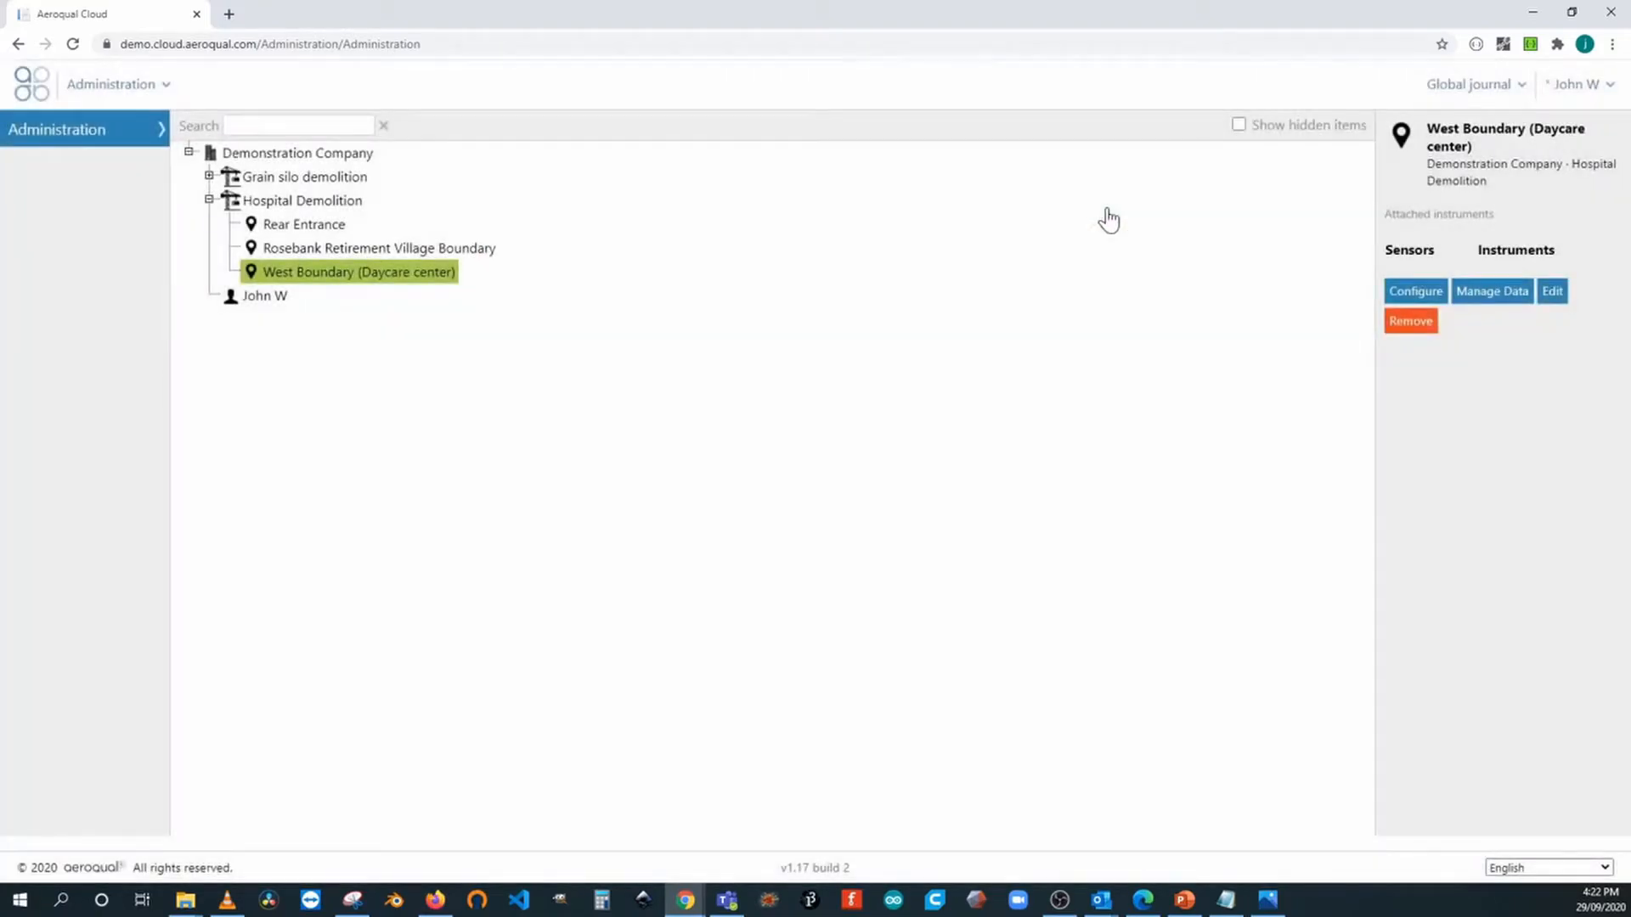
# Step: Start a new monitoring location under Hospital Demolition and name it Main Entrance Rosebank Road
pyautogui.click(340, 209)
pyautogui.click(1412, 307)
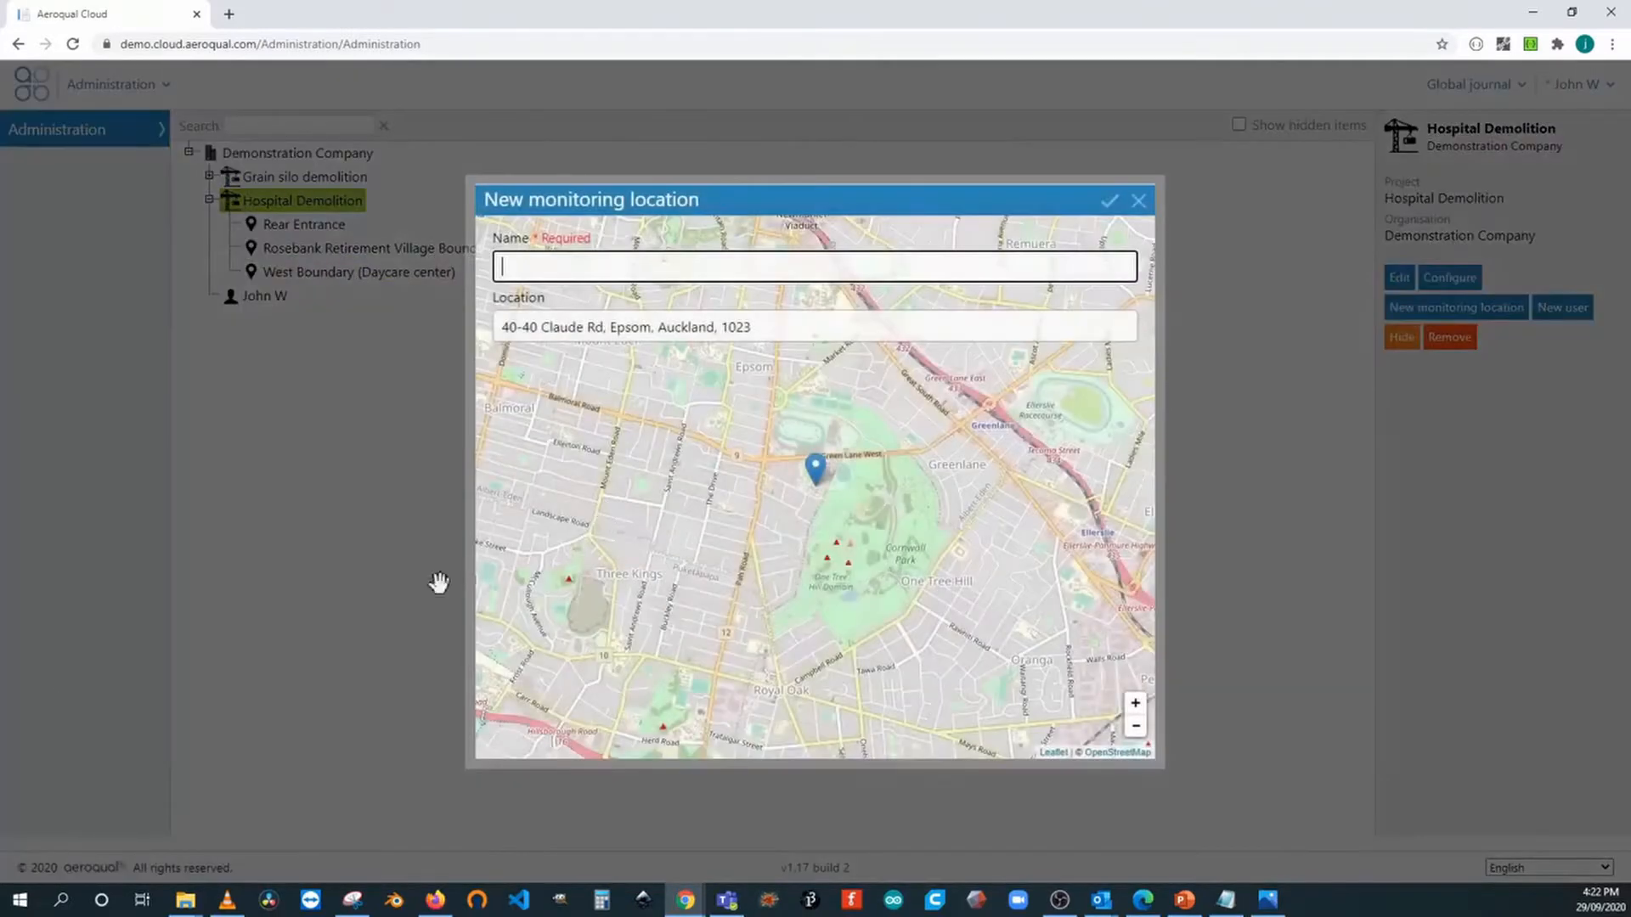
pyautogui.hotkey('alt', 'Tab')
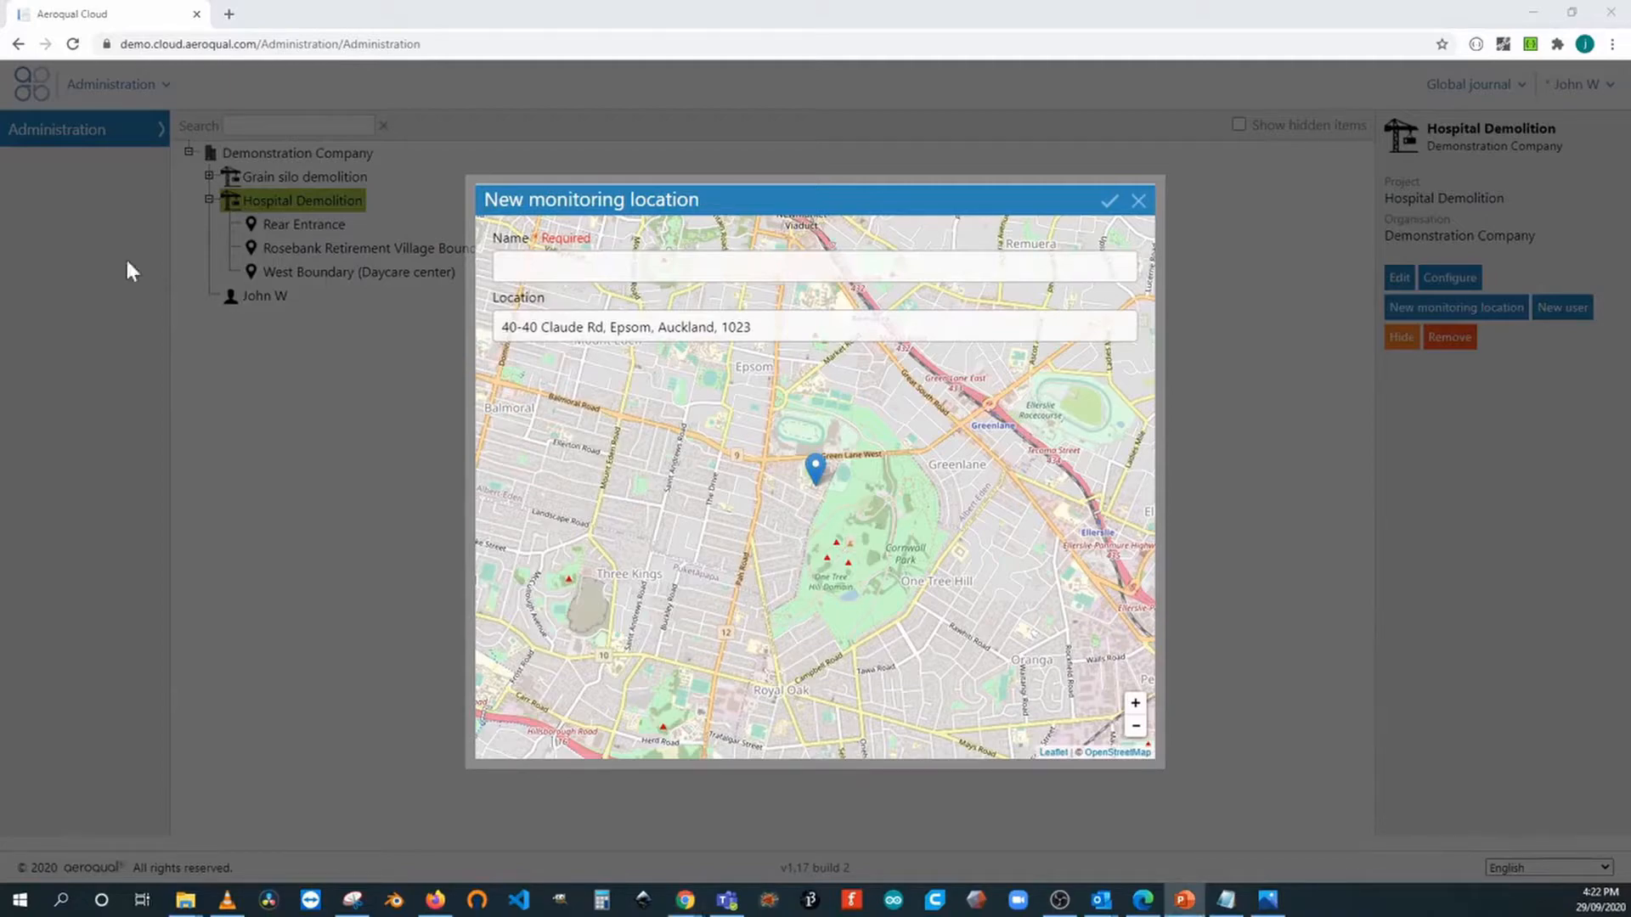
pyautogui.hotkey('alt', 'Tab')
pyautogui.write('Main Entrance Rosebank Road')
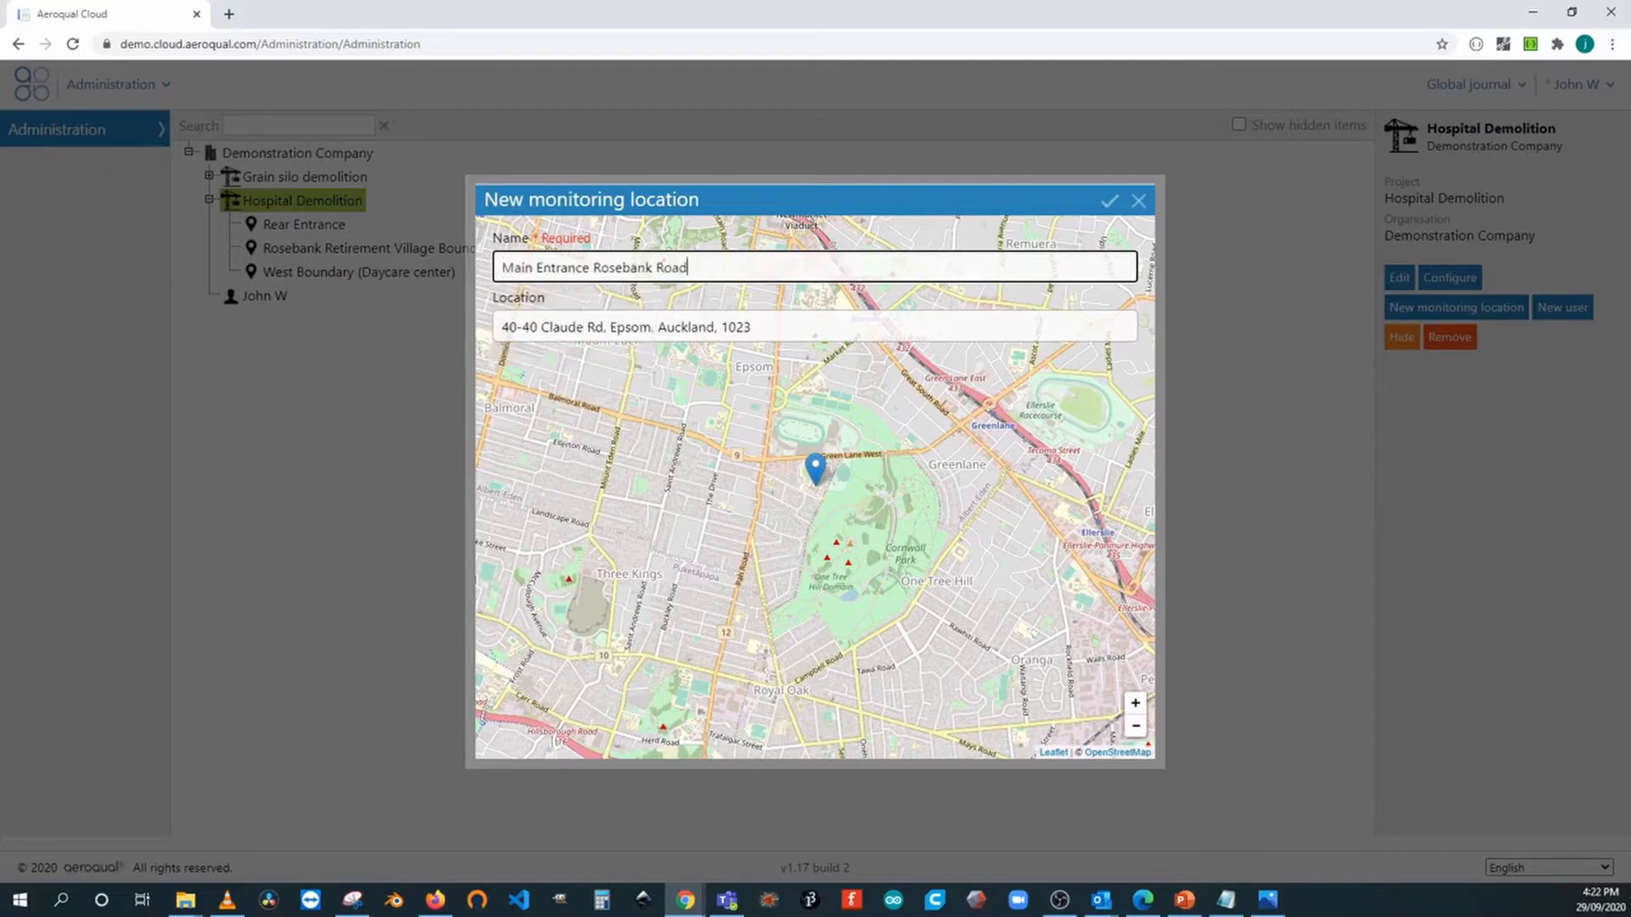
# Step: Place the Main Entrance Rosebank Road marker by the driveway between Claude Road and the hospital building, and save it
pyautogui.scroll(3, 769, 433)
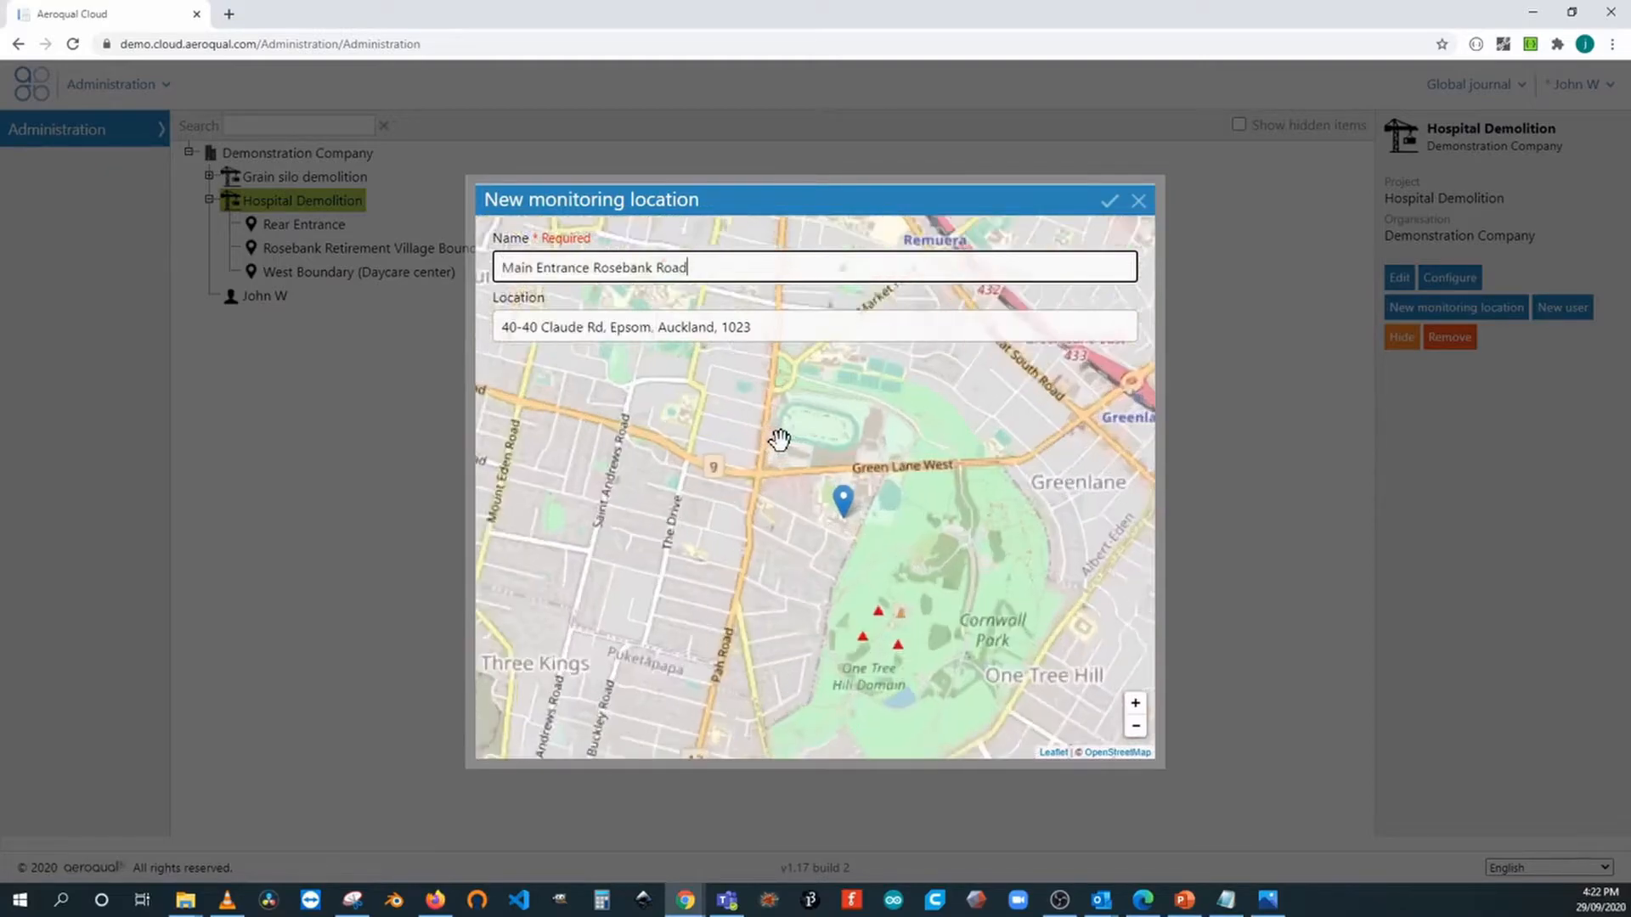
pyautogui.scroll(2, 860, 558)
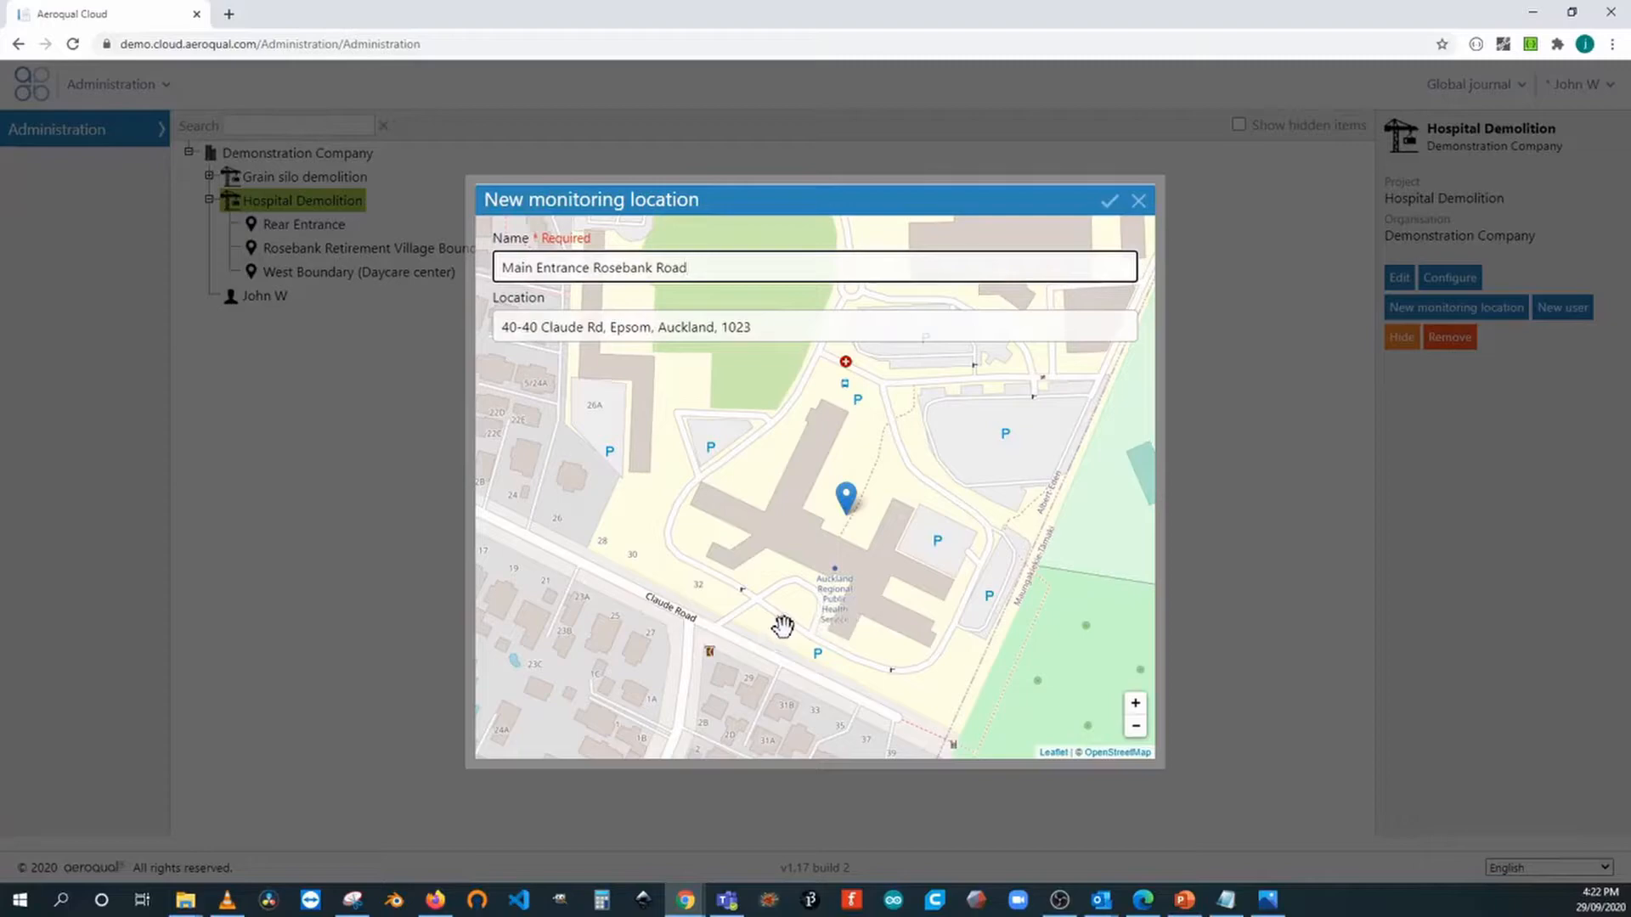
pyautogui.click(789, 633)
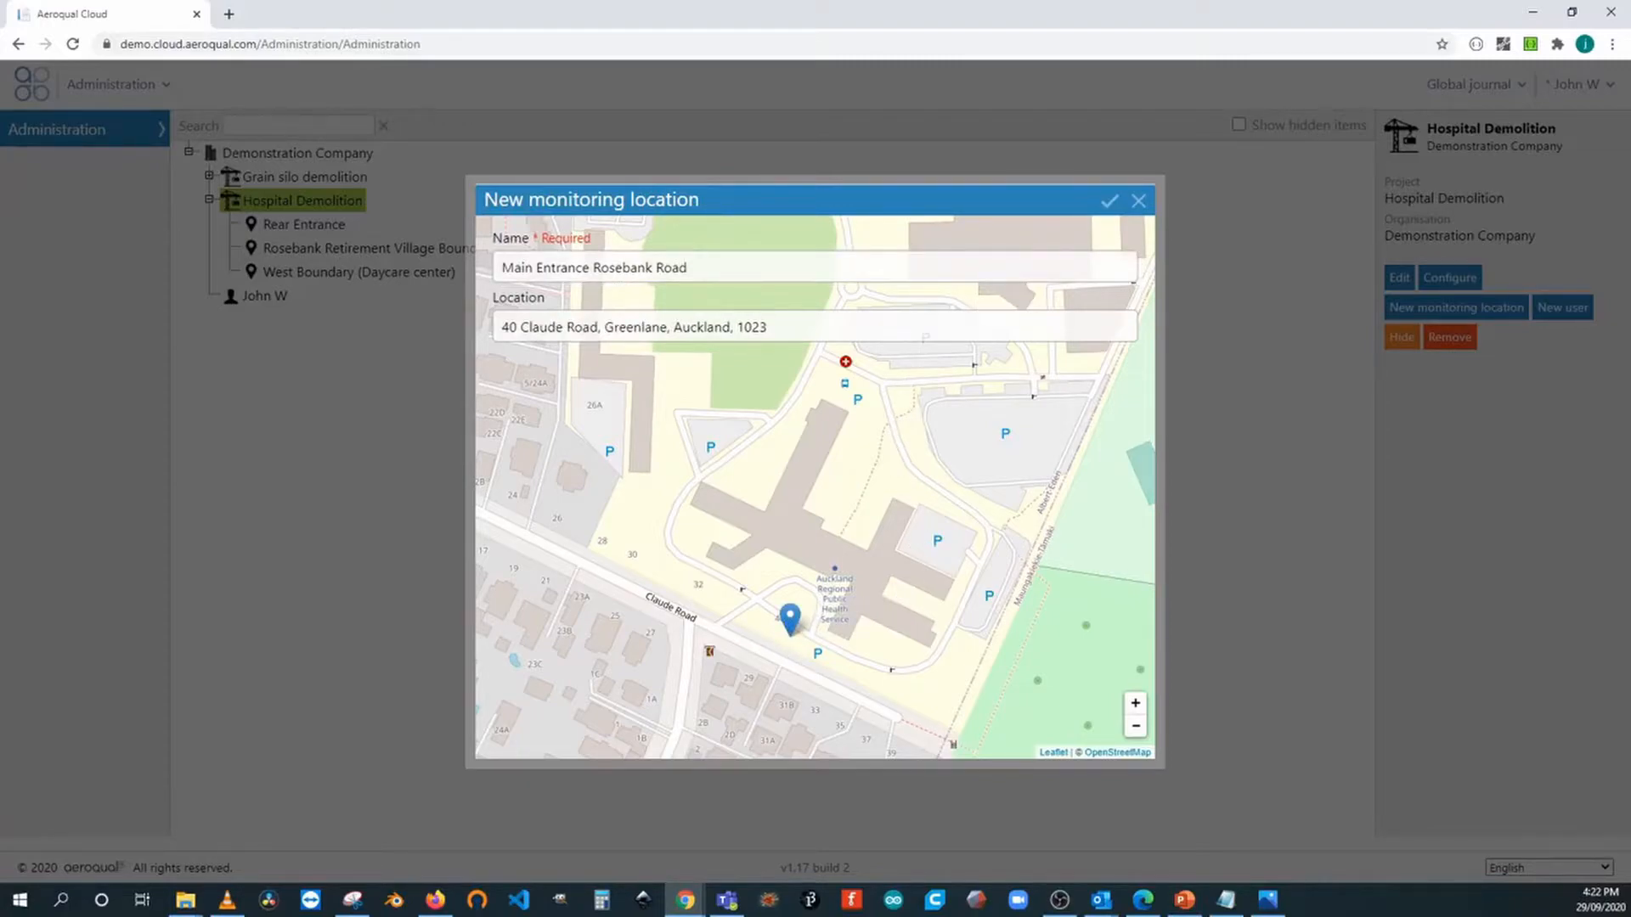
pyautogui.click(1109, 204)
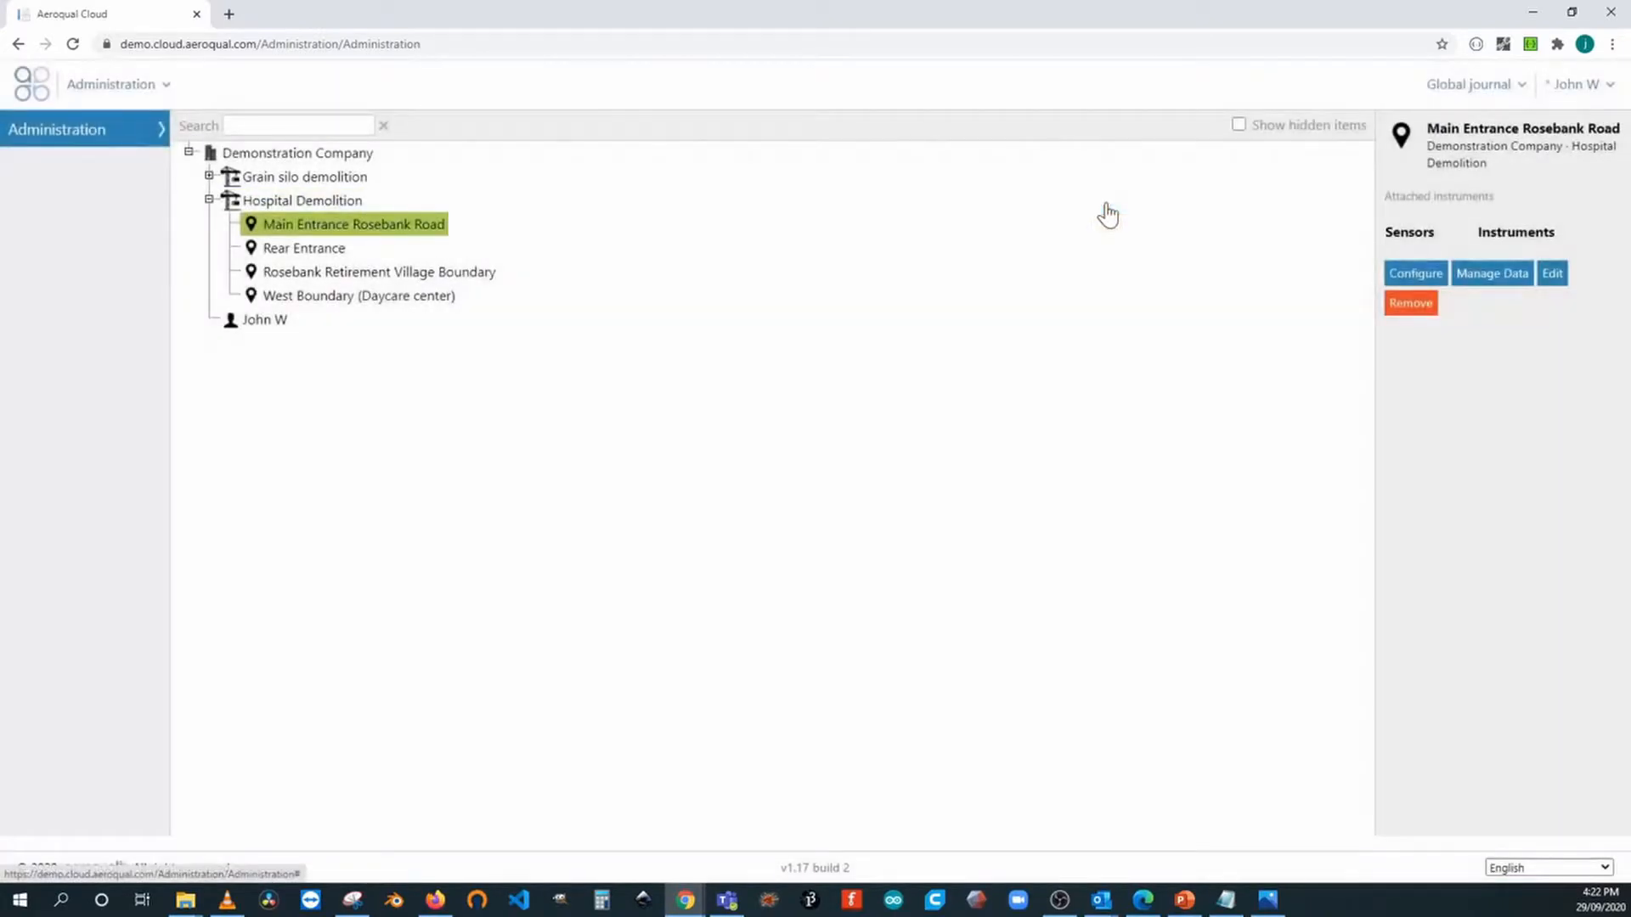
# Step: Start a new monitoring location under the Hospital Demolition project
pyautogui.click(343, 204)
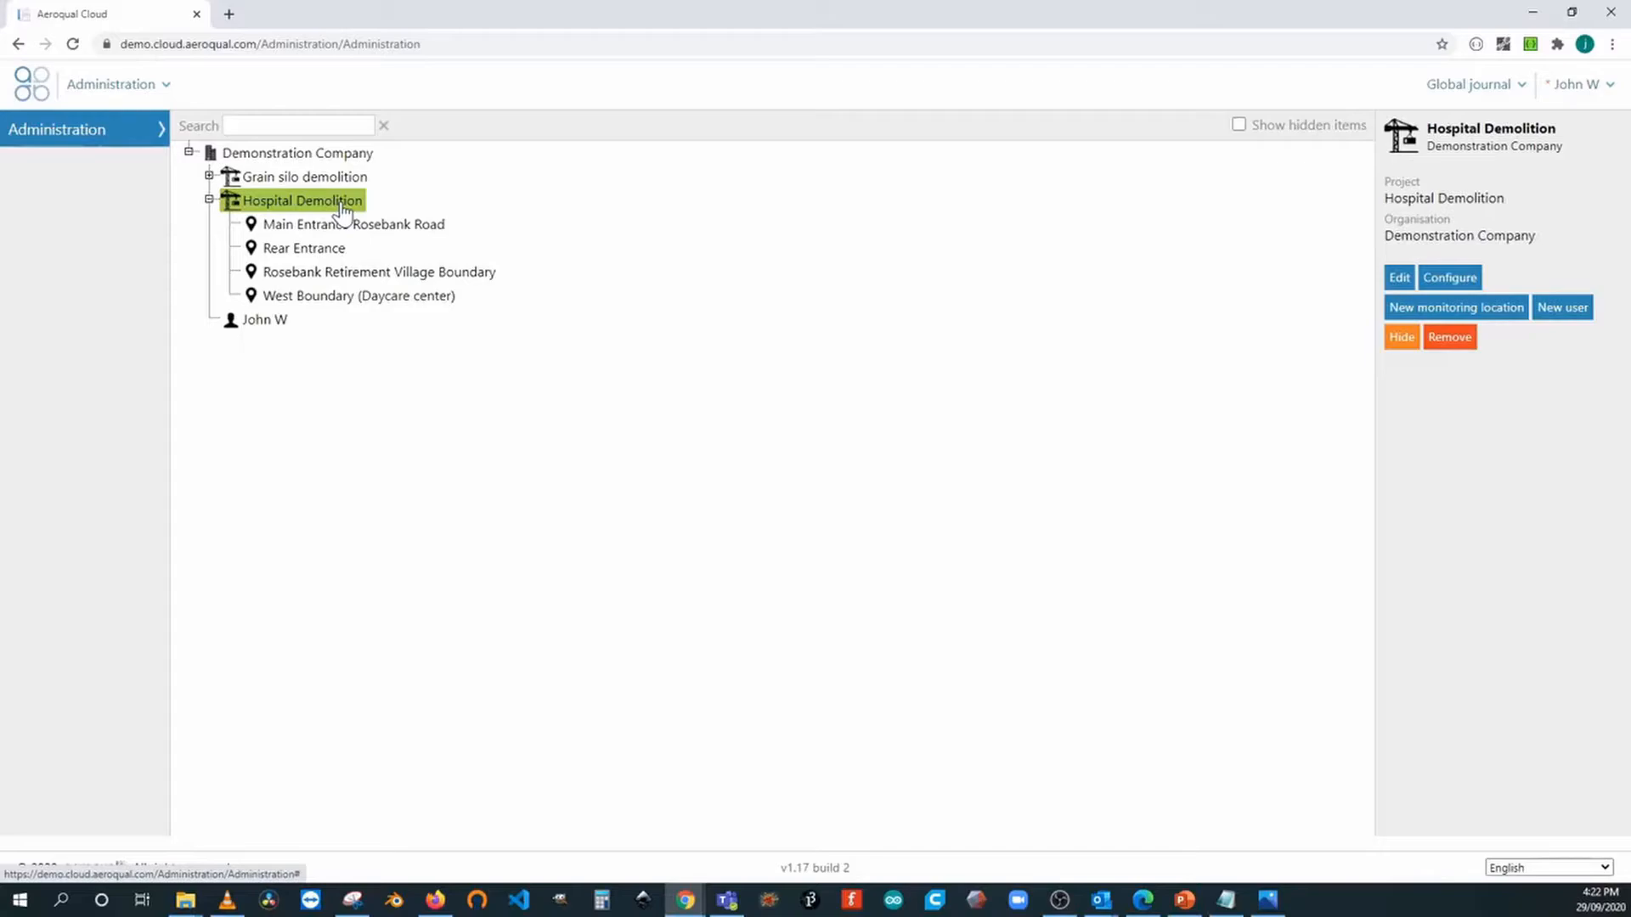
pyautogui.click(1496, 322)
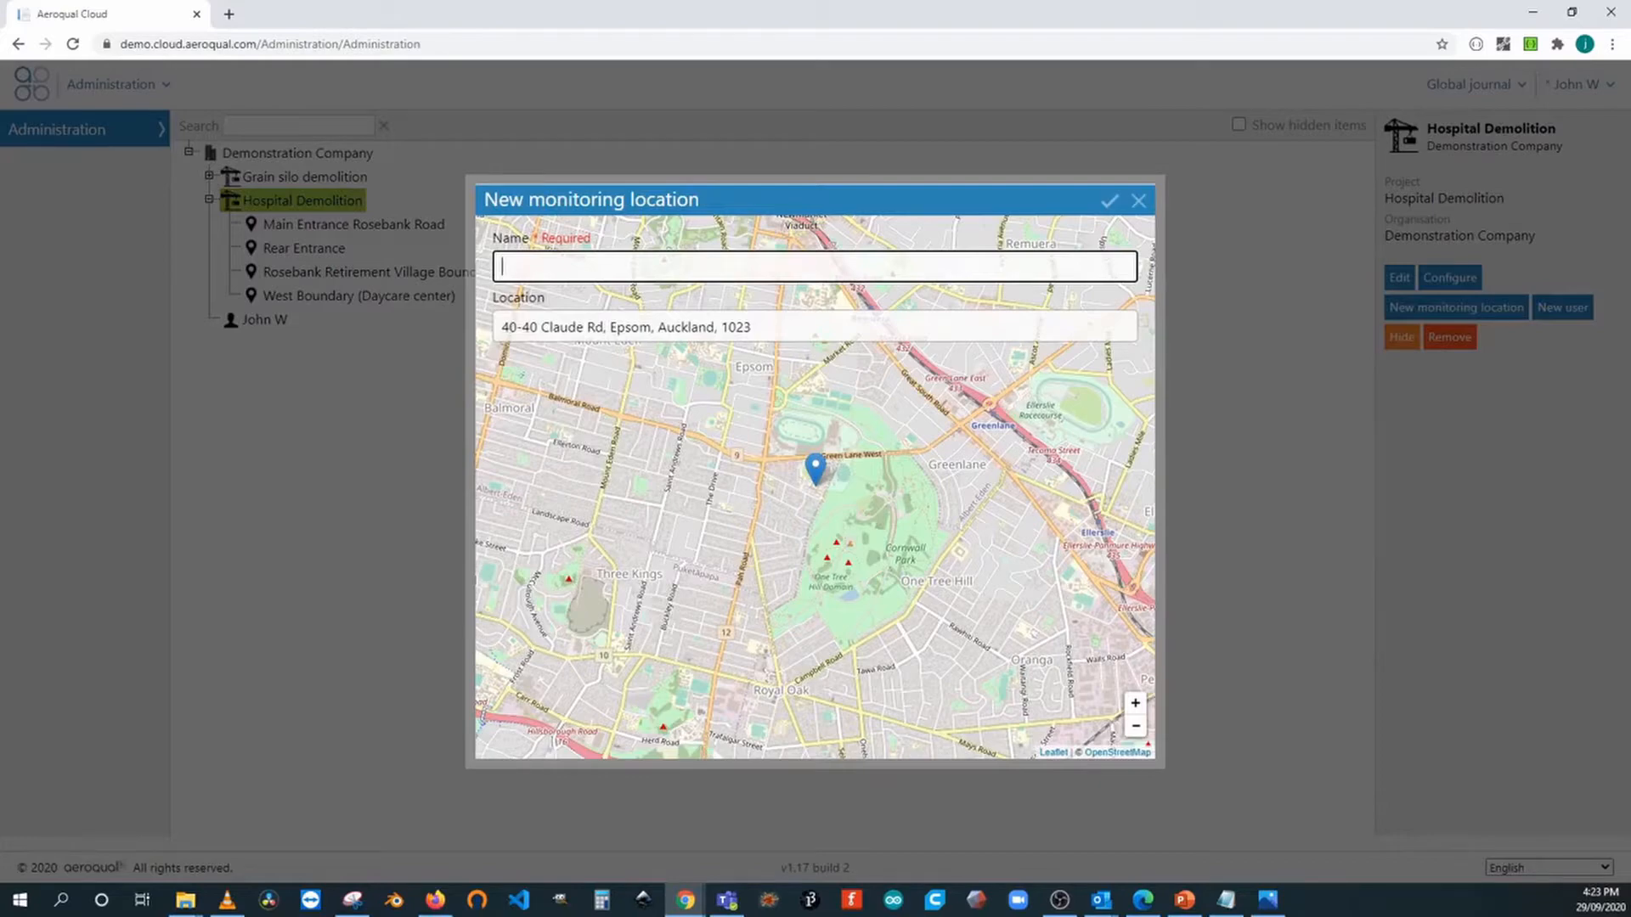
pyautogui.hotkey('alt', 'Tab')
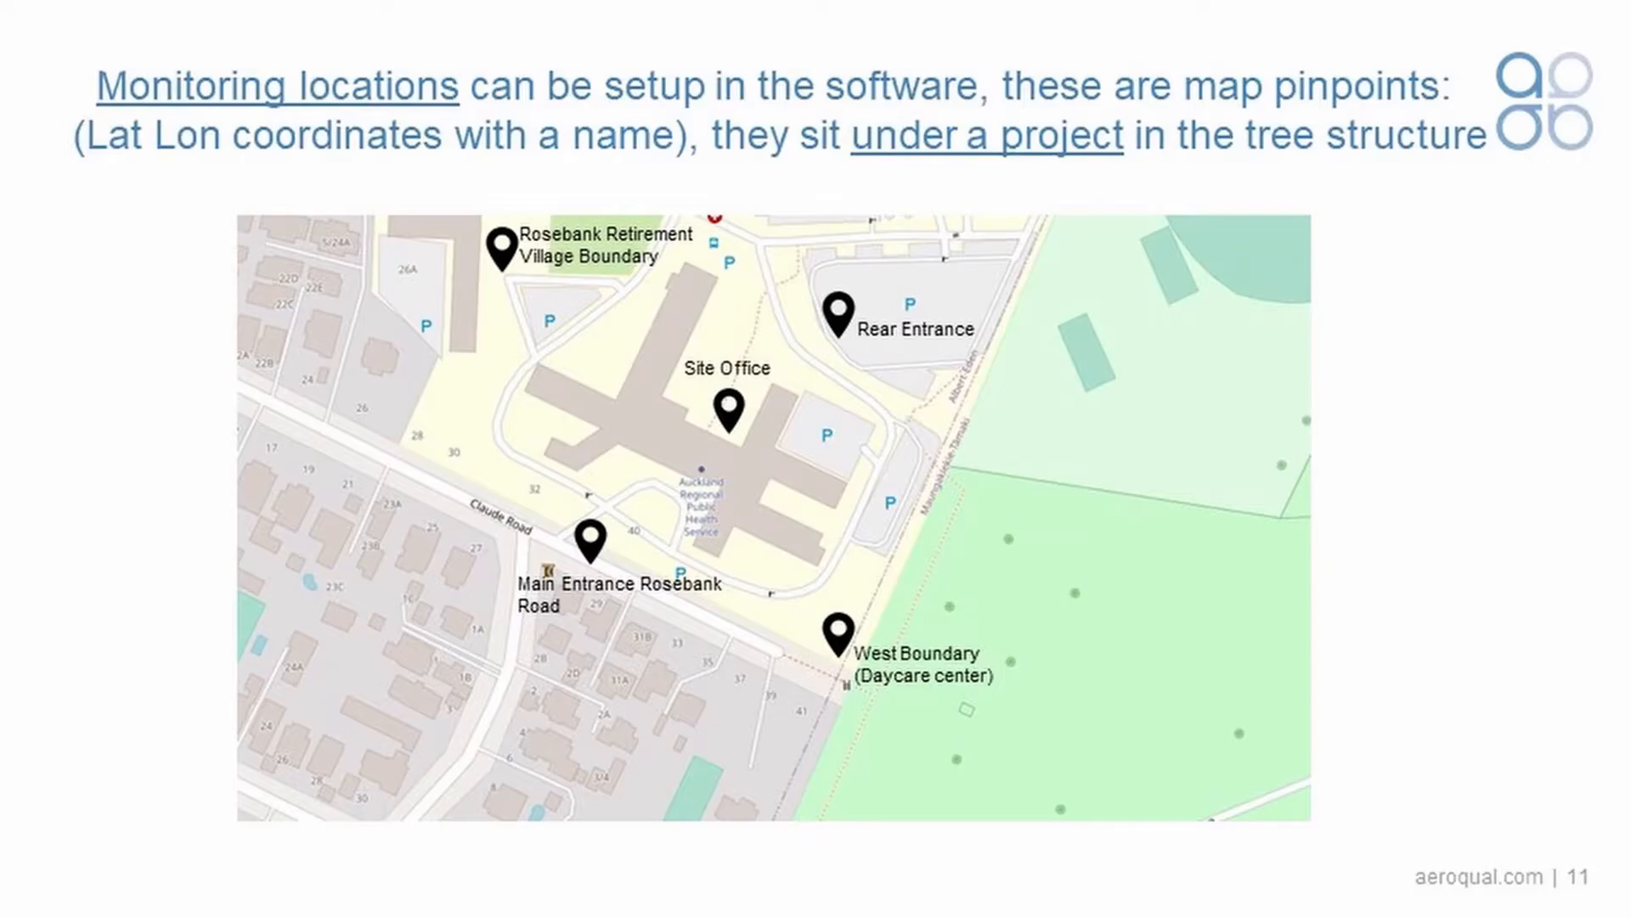
pyautogui.press('Right')
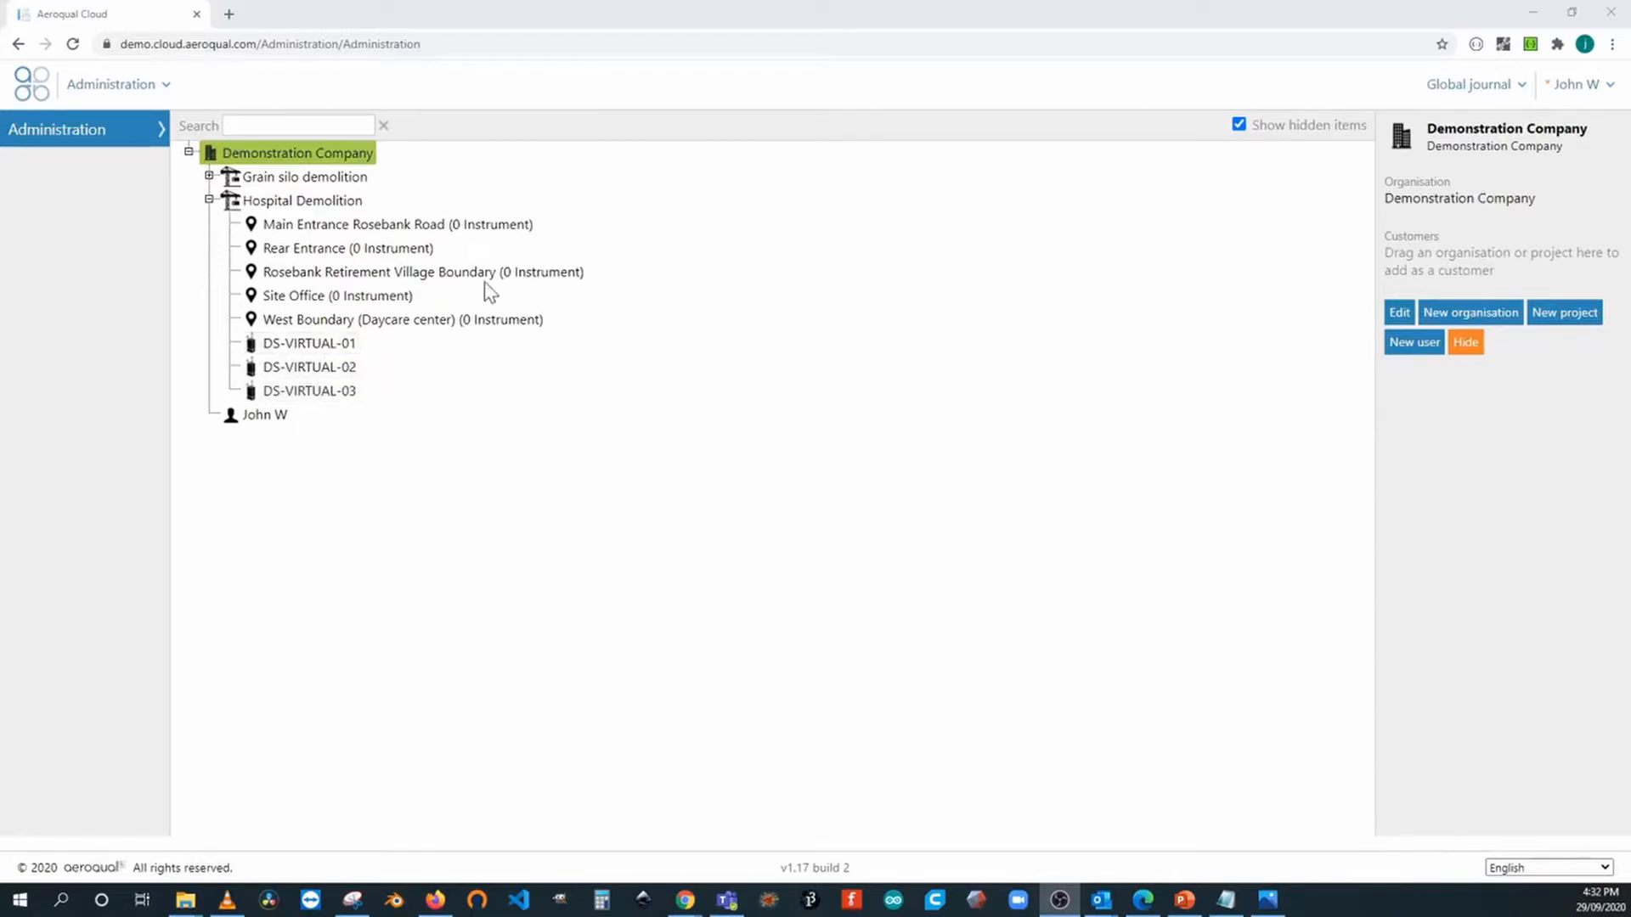
# Step: Attach instrument DS-VIRTUAL-01 to the Main Entrance Rosebank Road monitoring location
pyautogui.moveTo(367, 202)
pyautogui.mouseDown()
pyautogui.moveTo(334, 202)
pyautogui.moveTo(349, 209)
pyautogui.mouseUp()
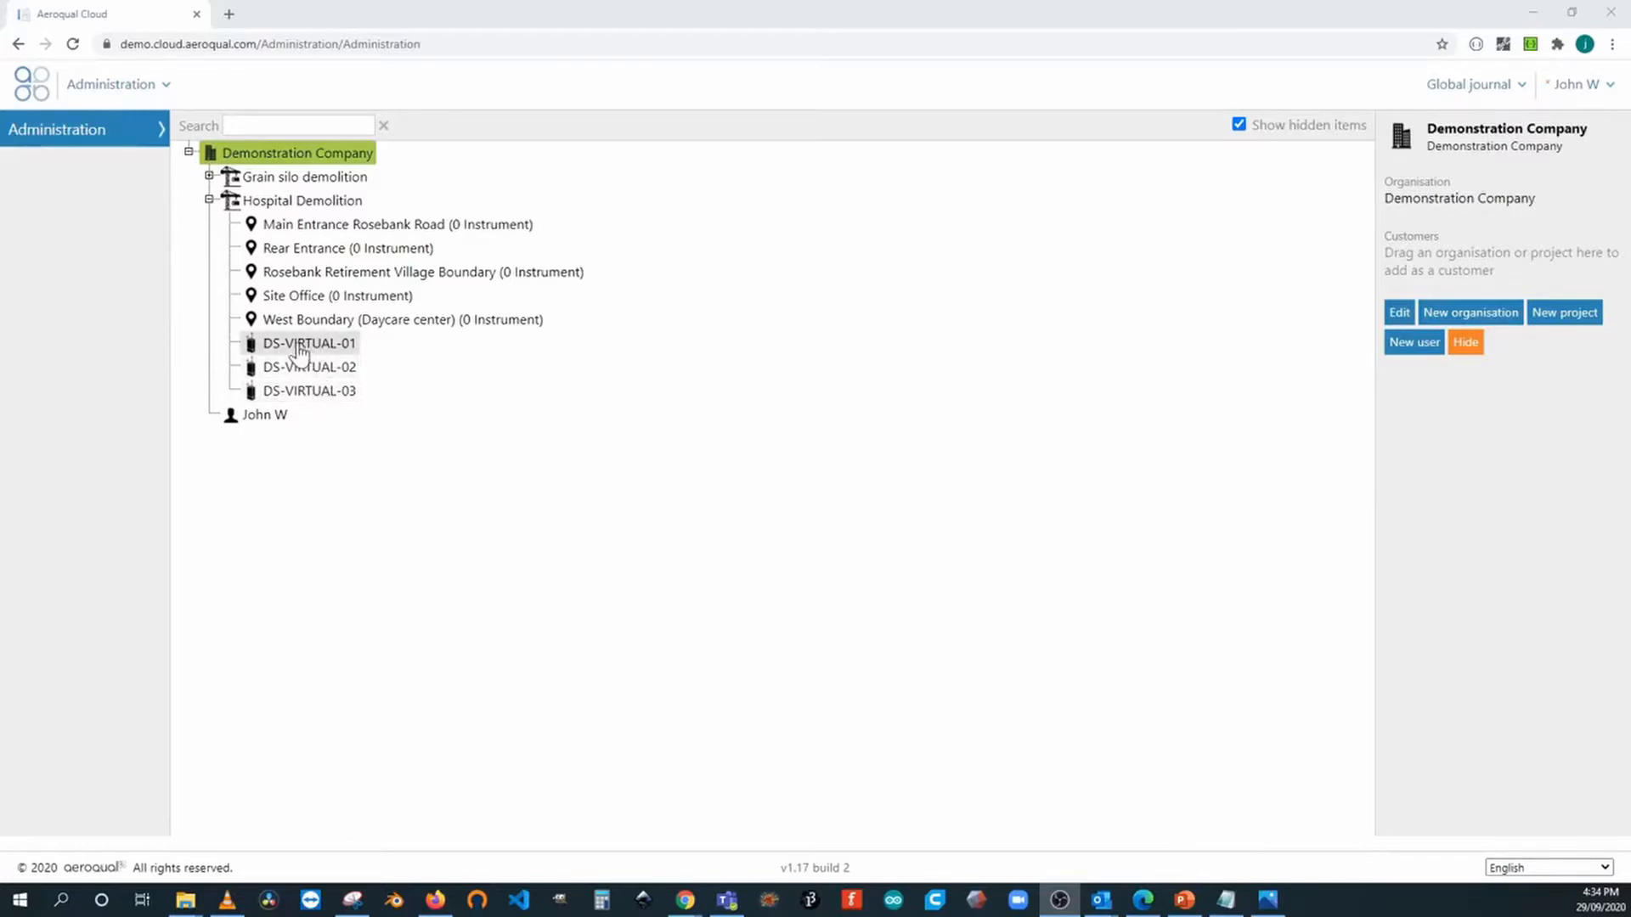
pyautogui.moveTo(299, 351); pyautogui.dragTo(445, 225)
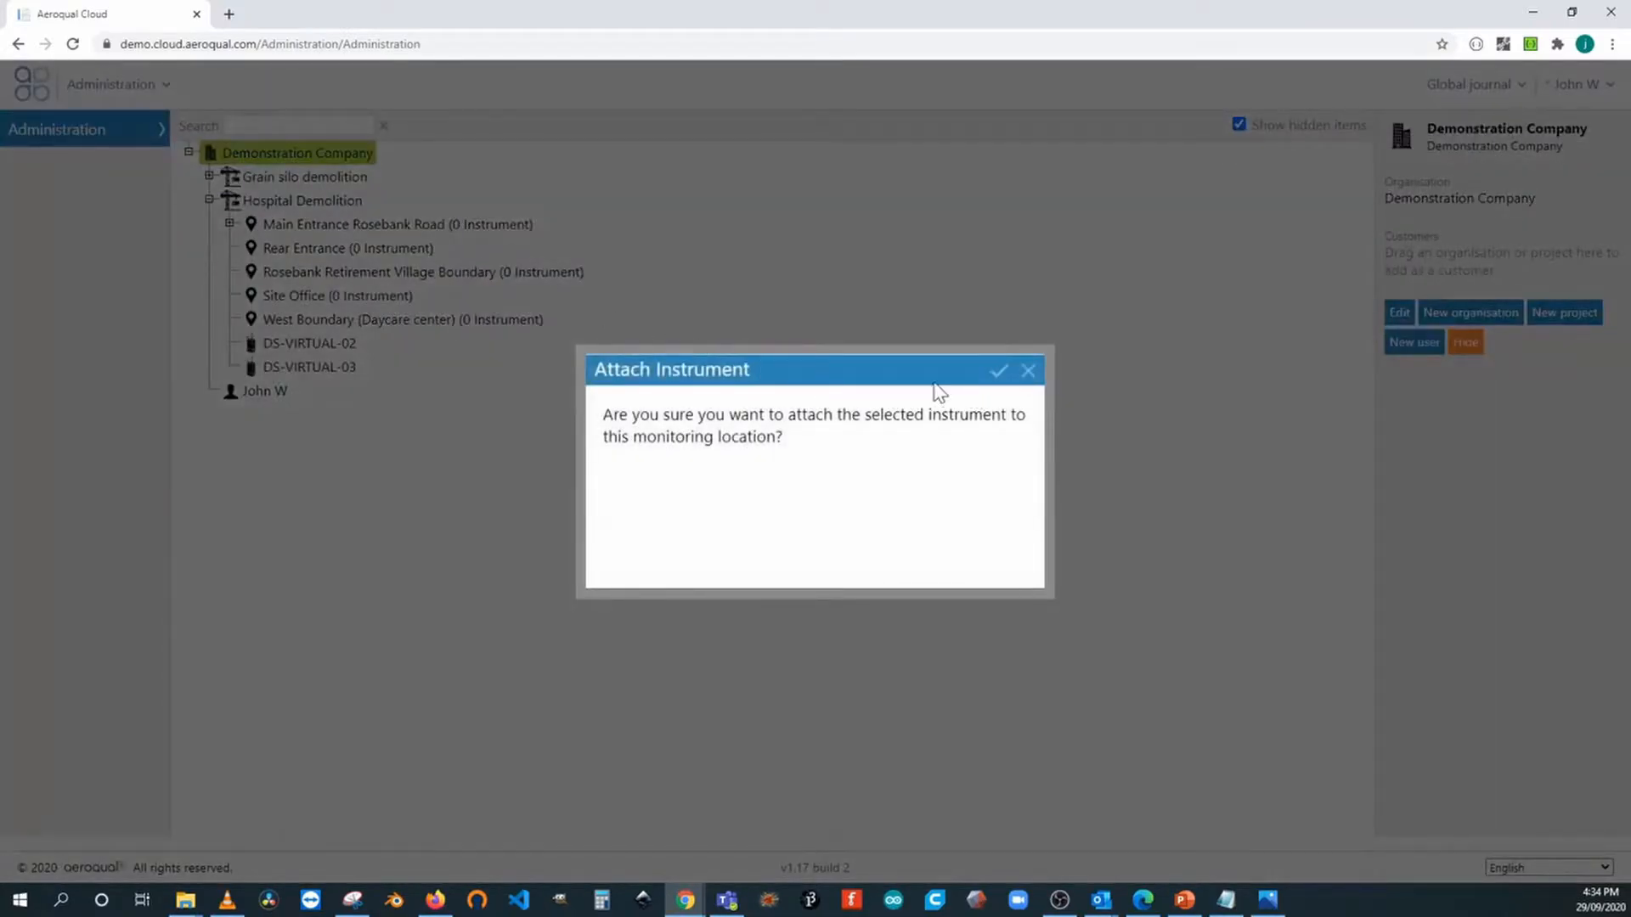
pyautogui.click(1000, 374)
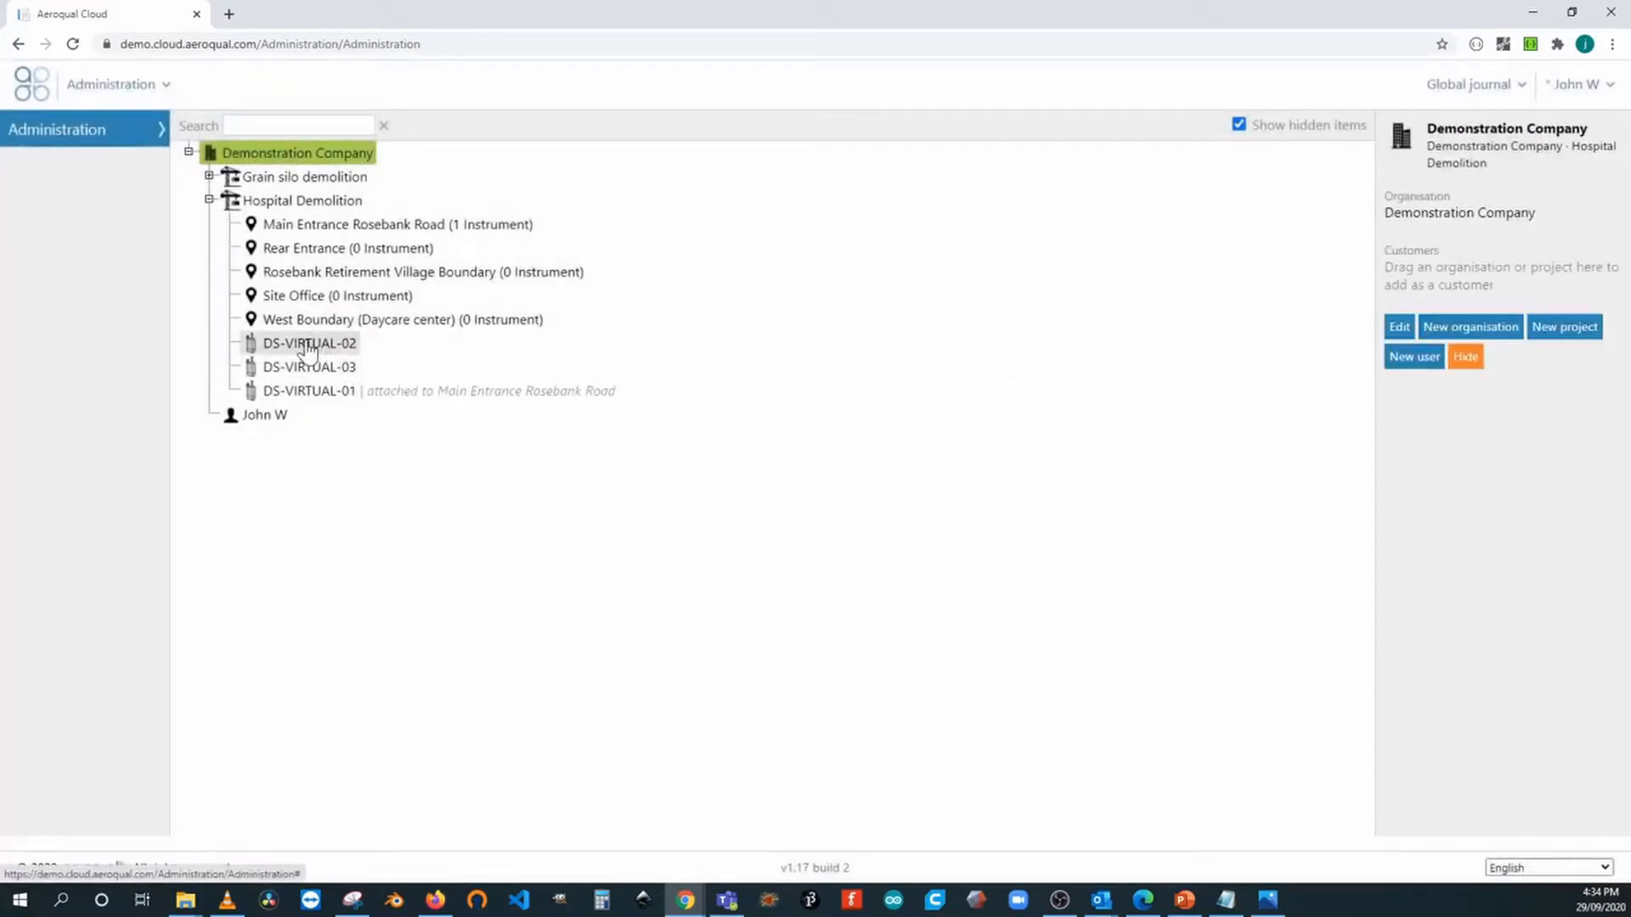
# Step: Attach DS-VIRTUAL-02 to Rosebank Retirement Village Boundary and DS-VIRTUAL-03 to West Boundary (Daycare center)
pyautogui.moveTo(308, 348); pyautogui.dragTo(518, 280)
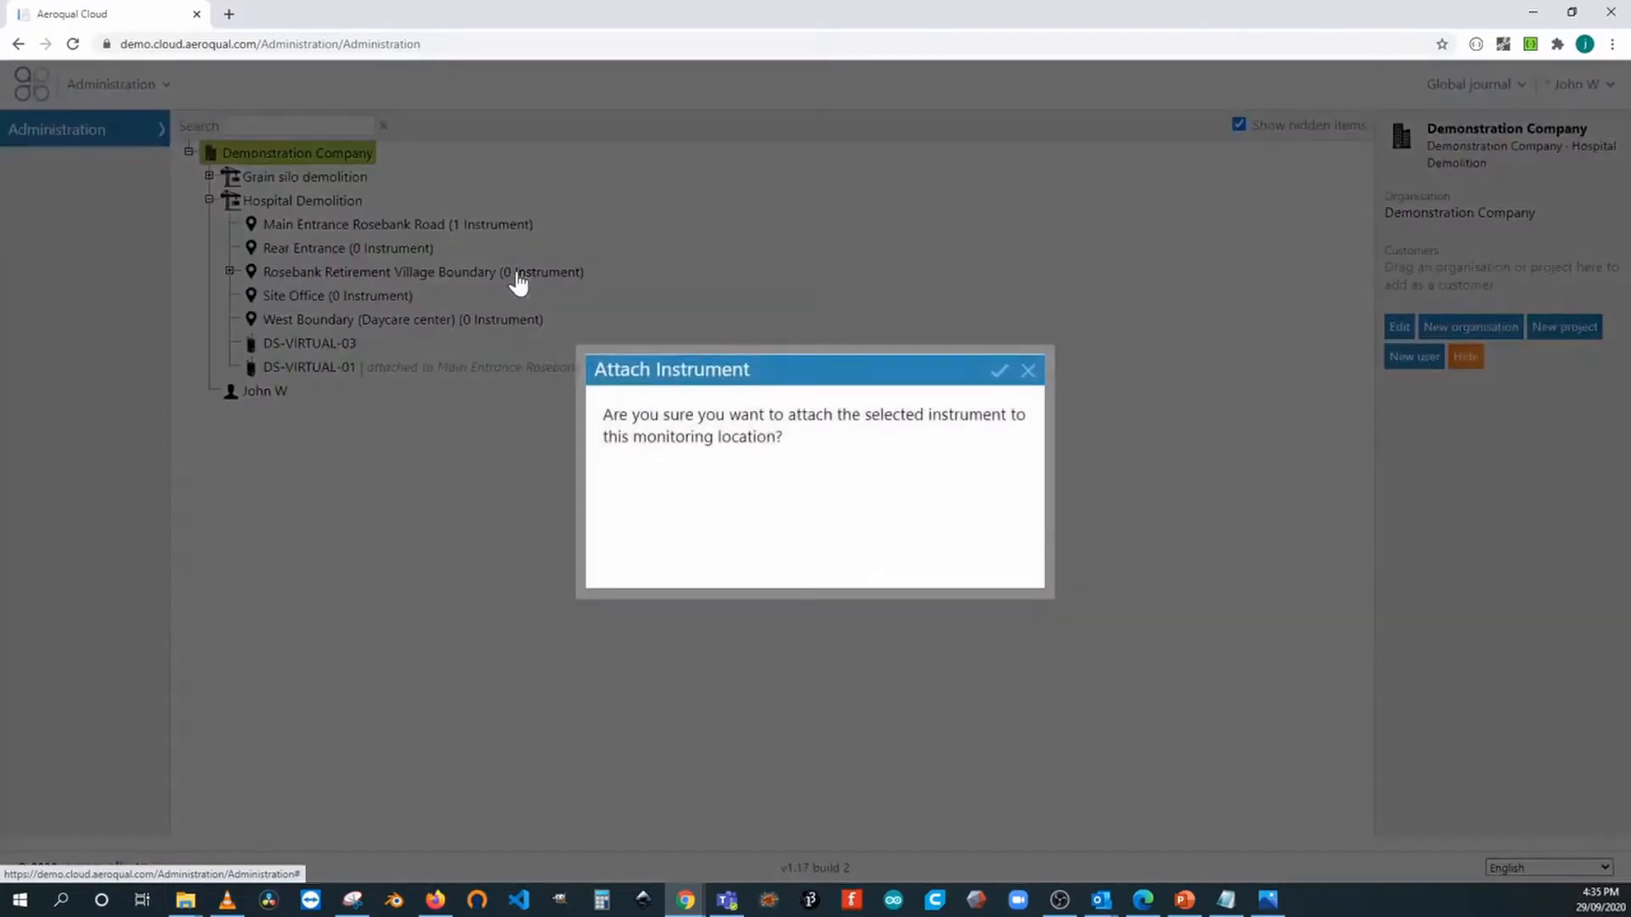
pyautogui.click(1003, 379)
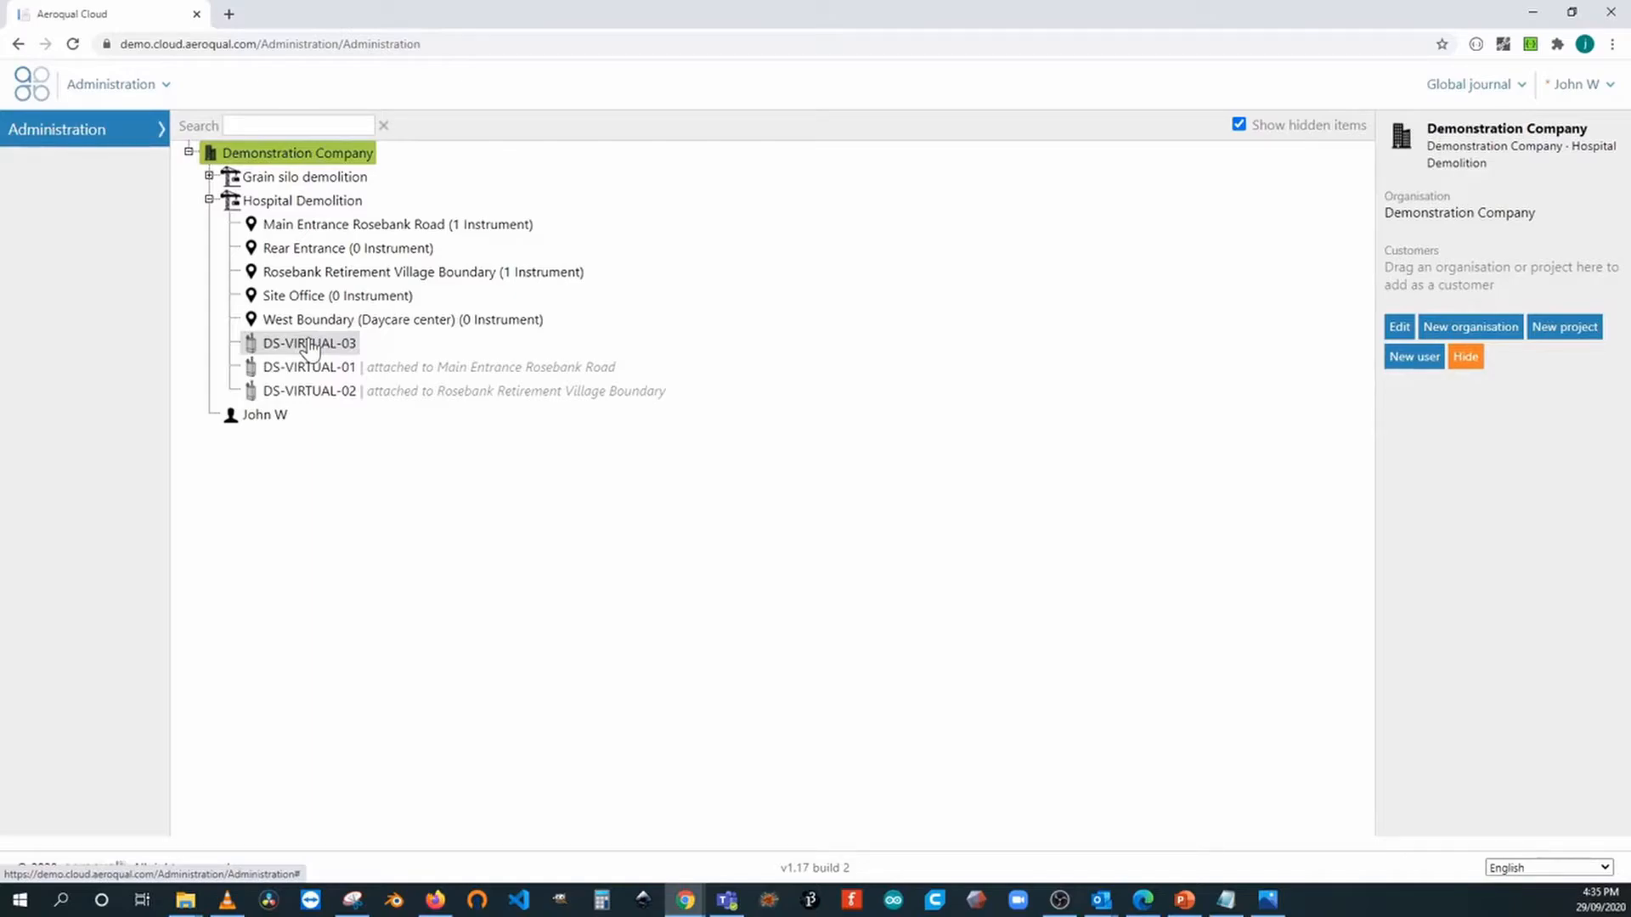
pyautogui.moveTo(310, 347); pyautogui.dragTo(411, 326)
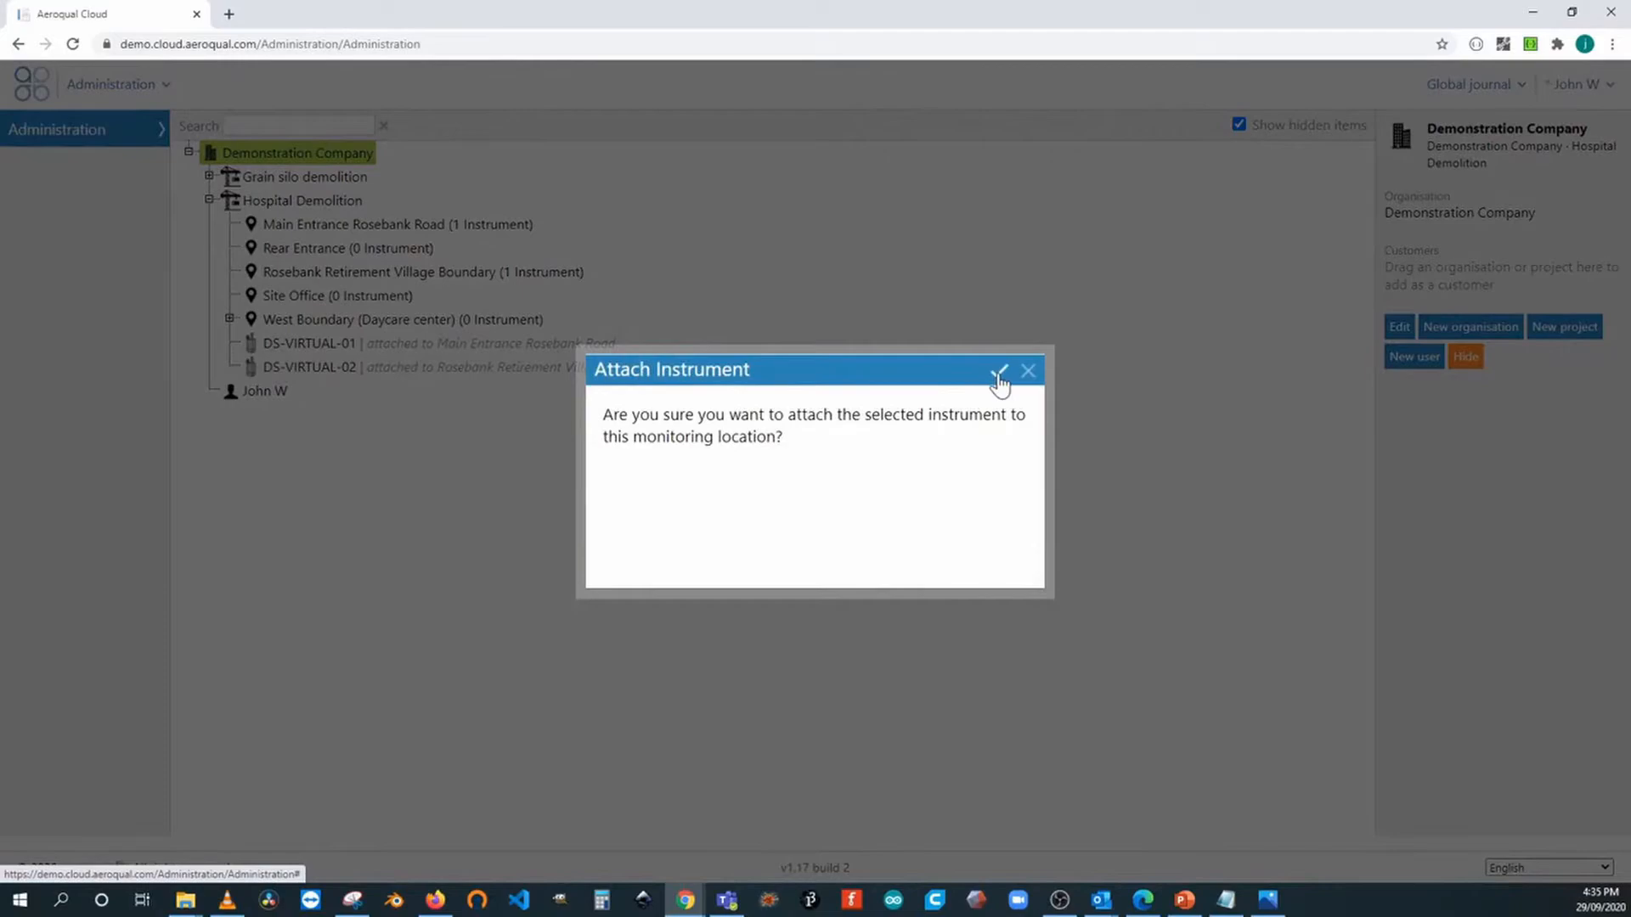
pyautogui.click(999, 374)
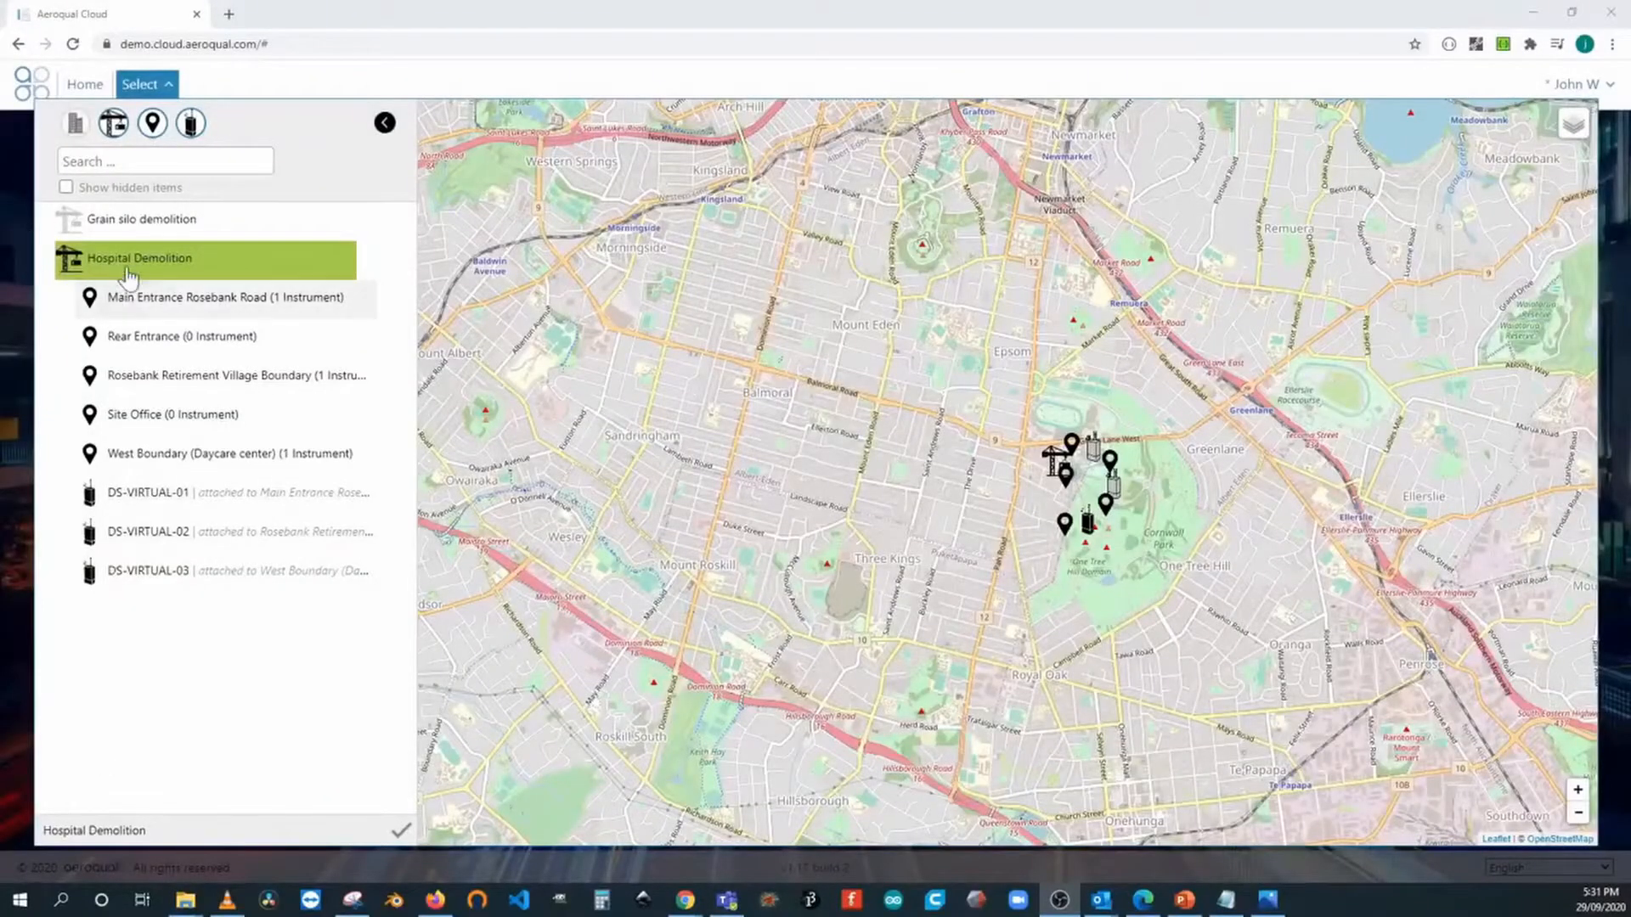
# Step: Examine the map summaries of the Hospital Demolition project and its DS-VIRTUAL-01 instrument
pyautogui.click(137, 269)
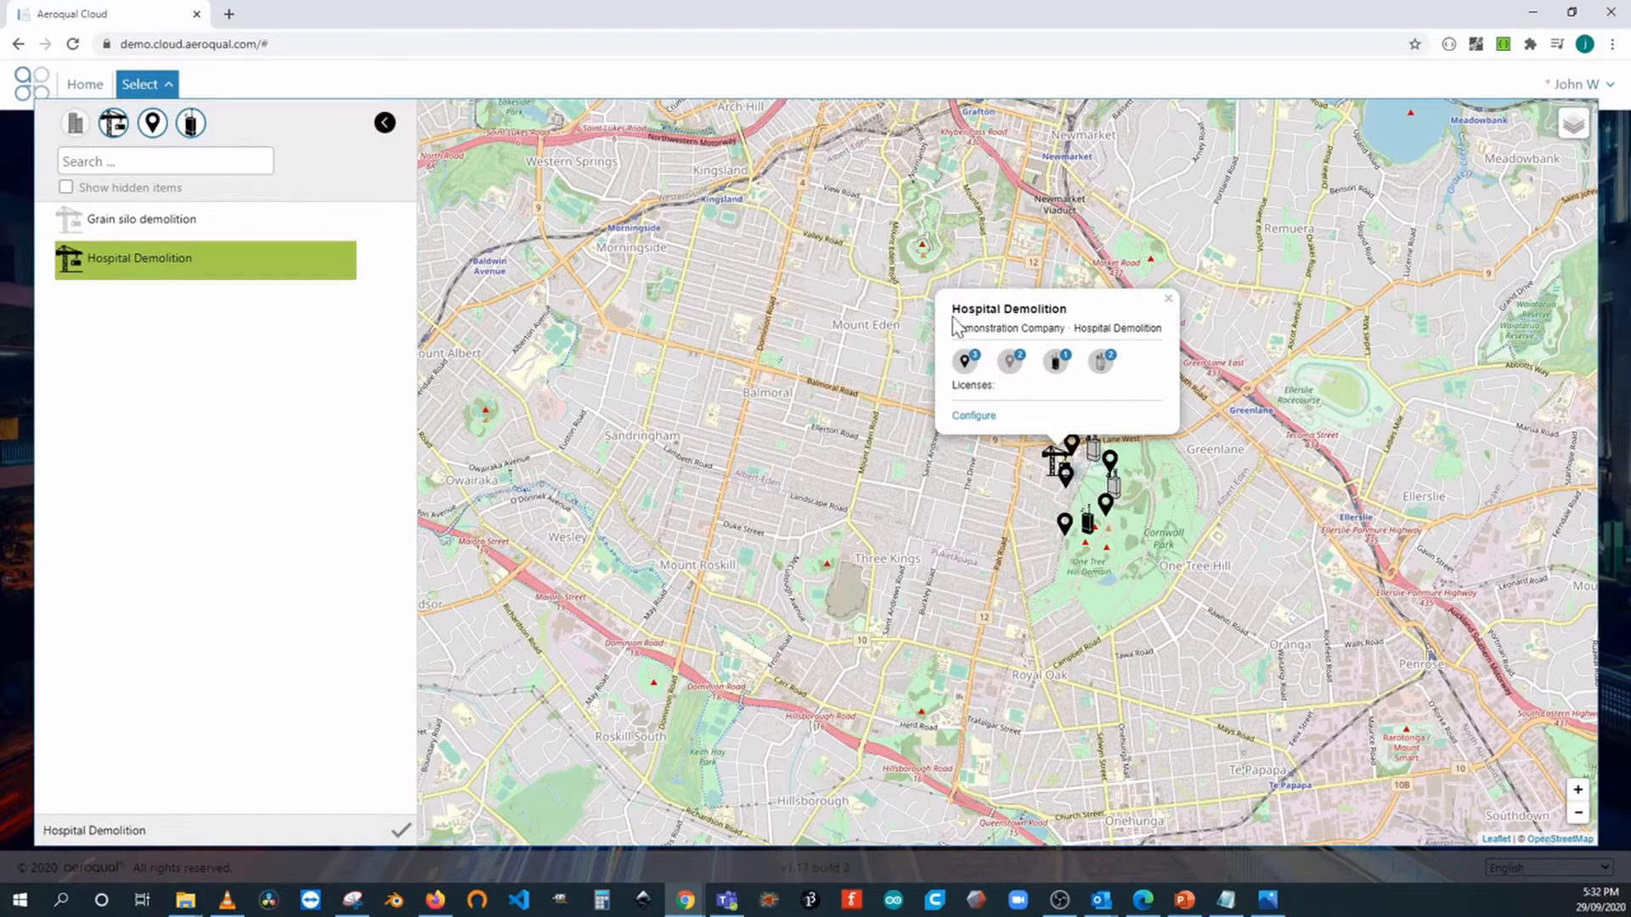
pyautogui.moveTo(953, 310); pyautogui.dragTo(1077, 321)
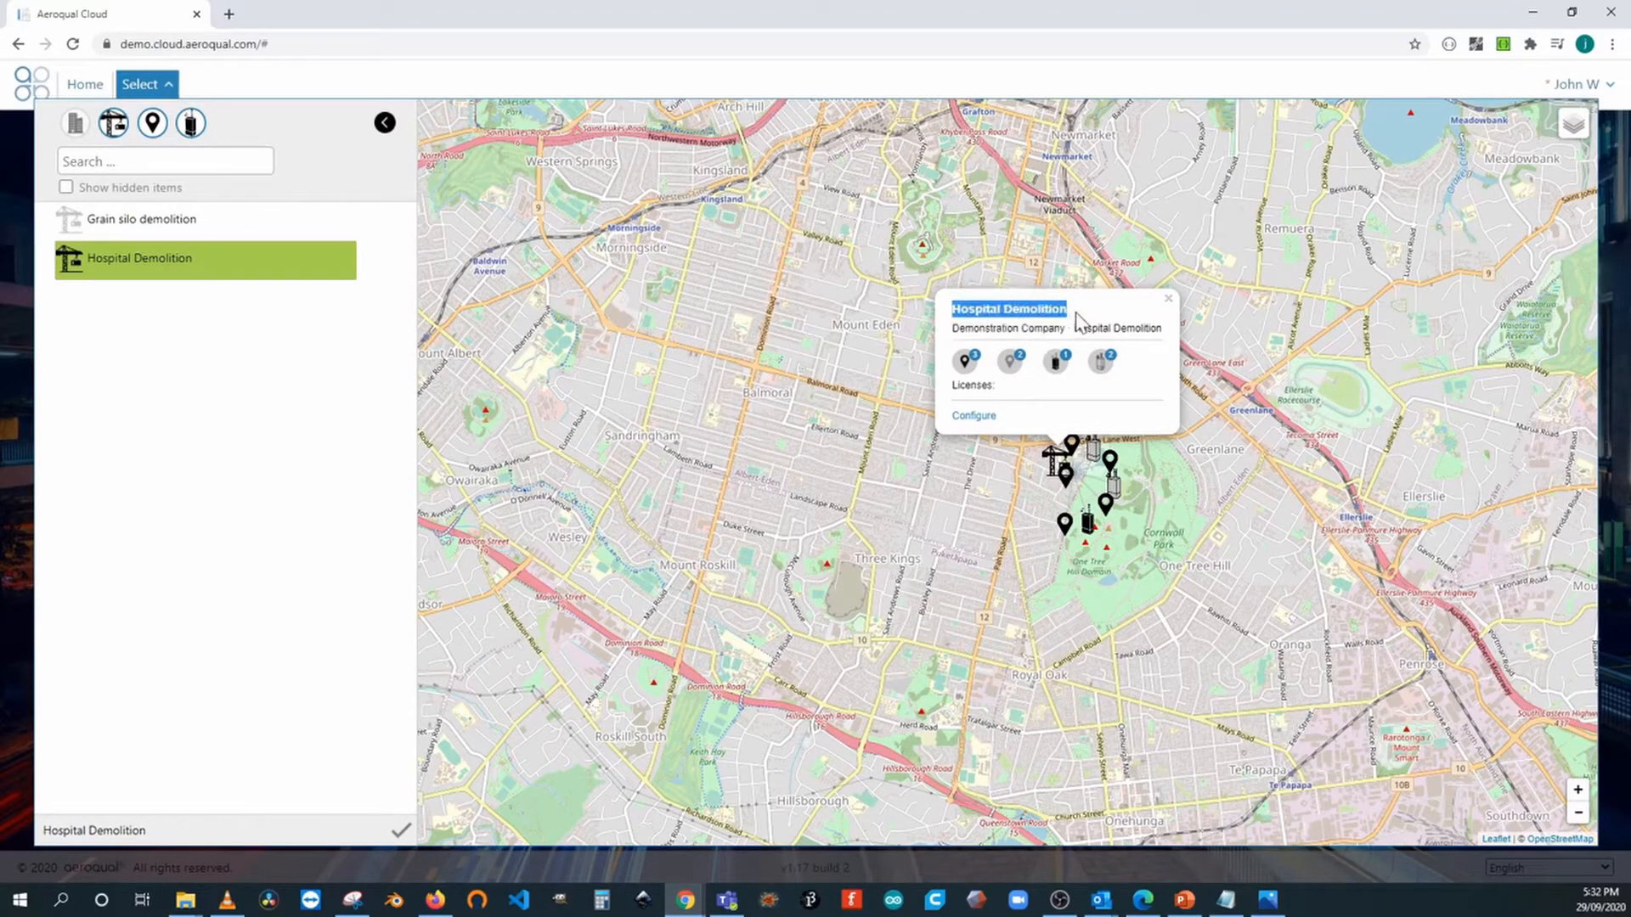
pyautogui.click(1074, 321)
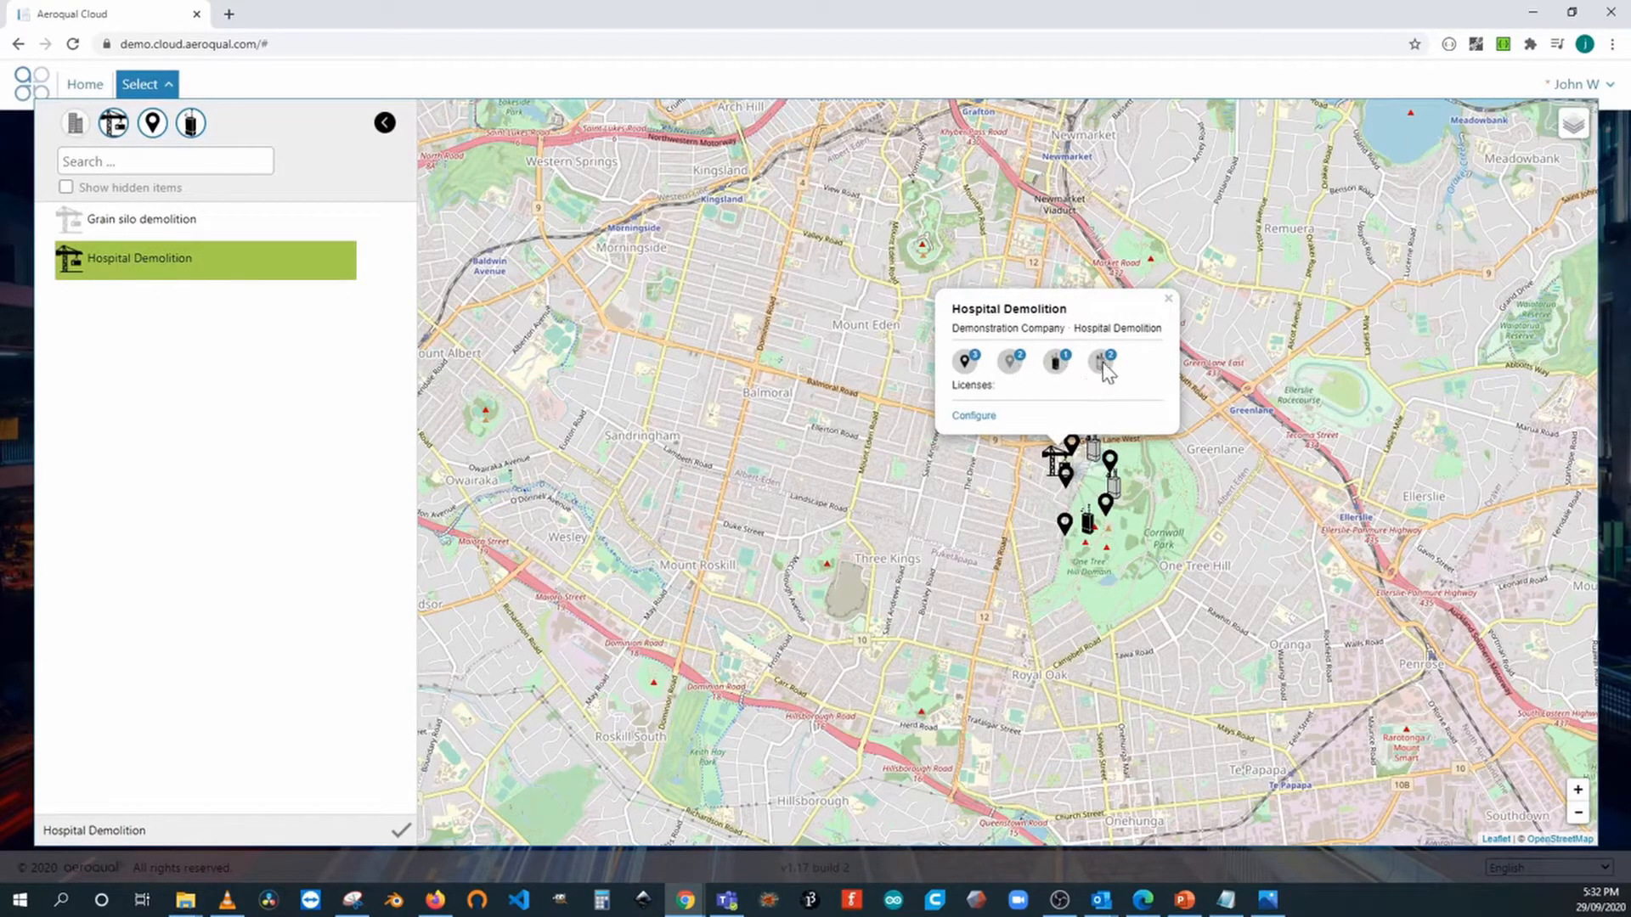
pyautogui.click(161, 270)
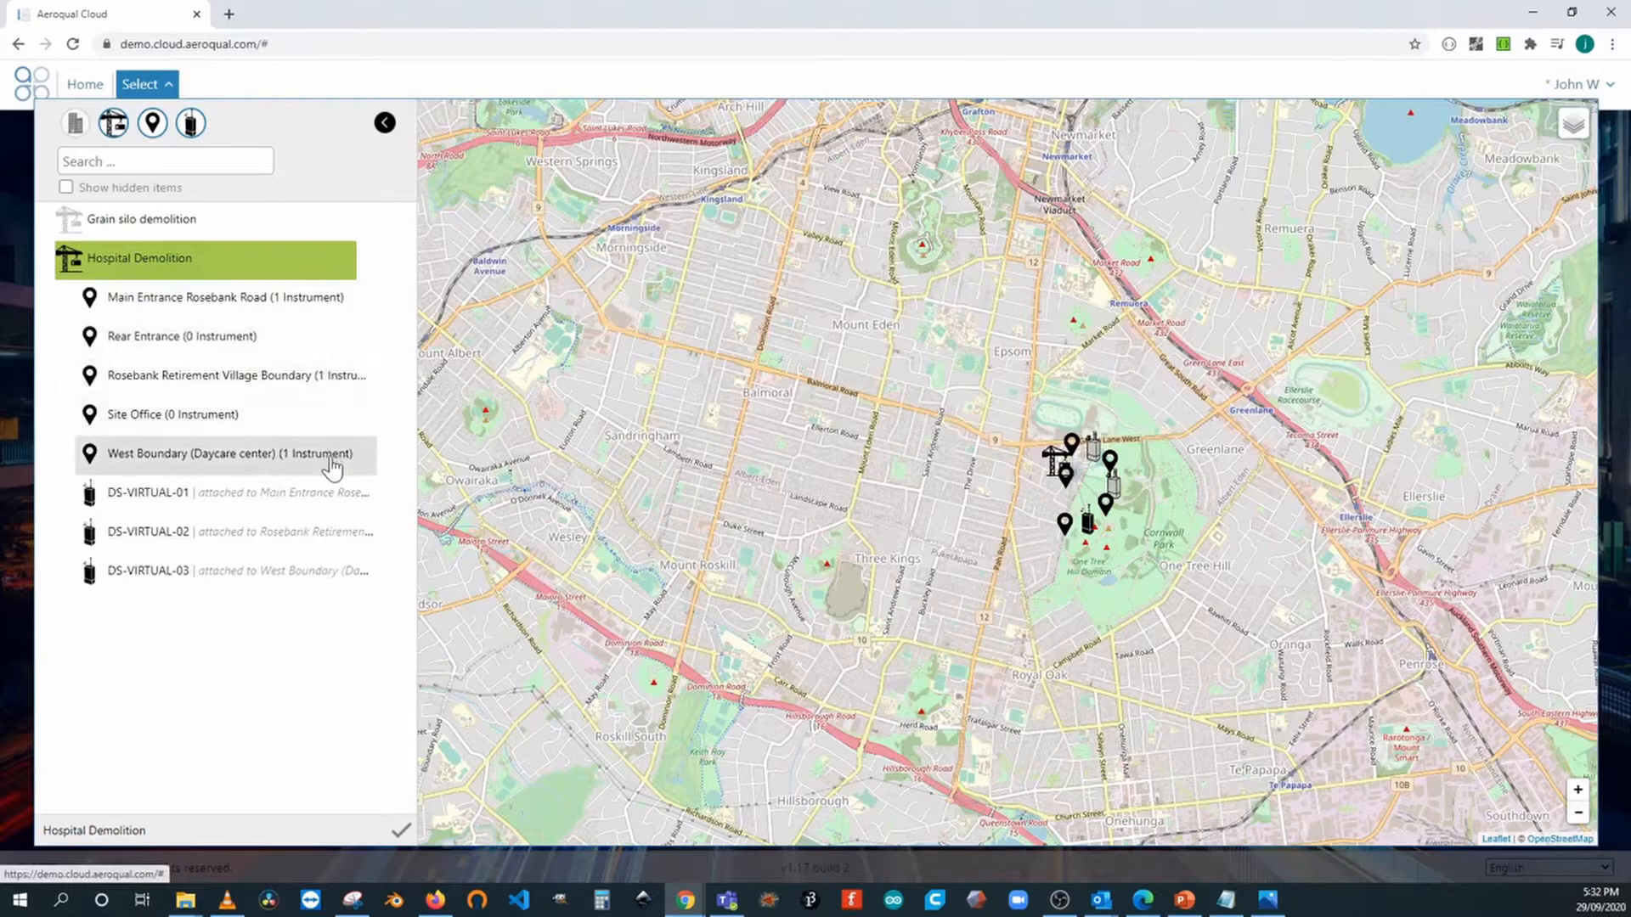
pyautogui.click(302, 513)
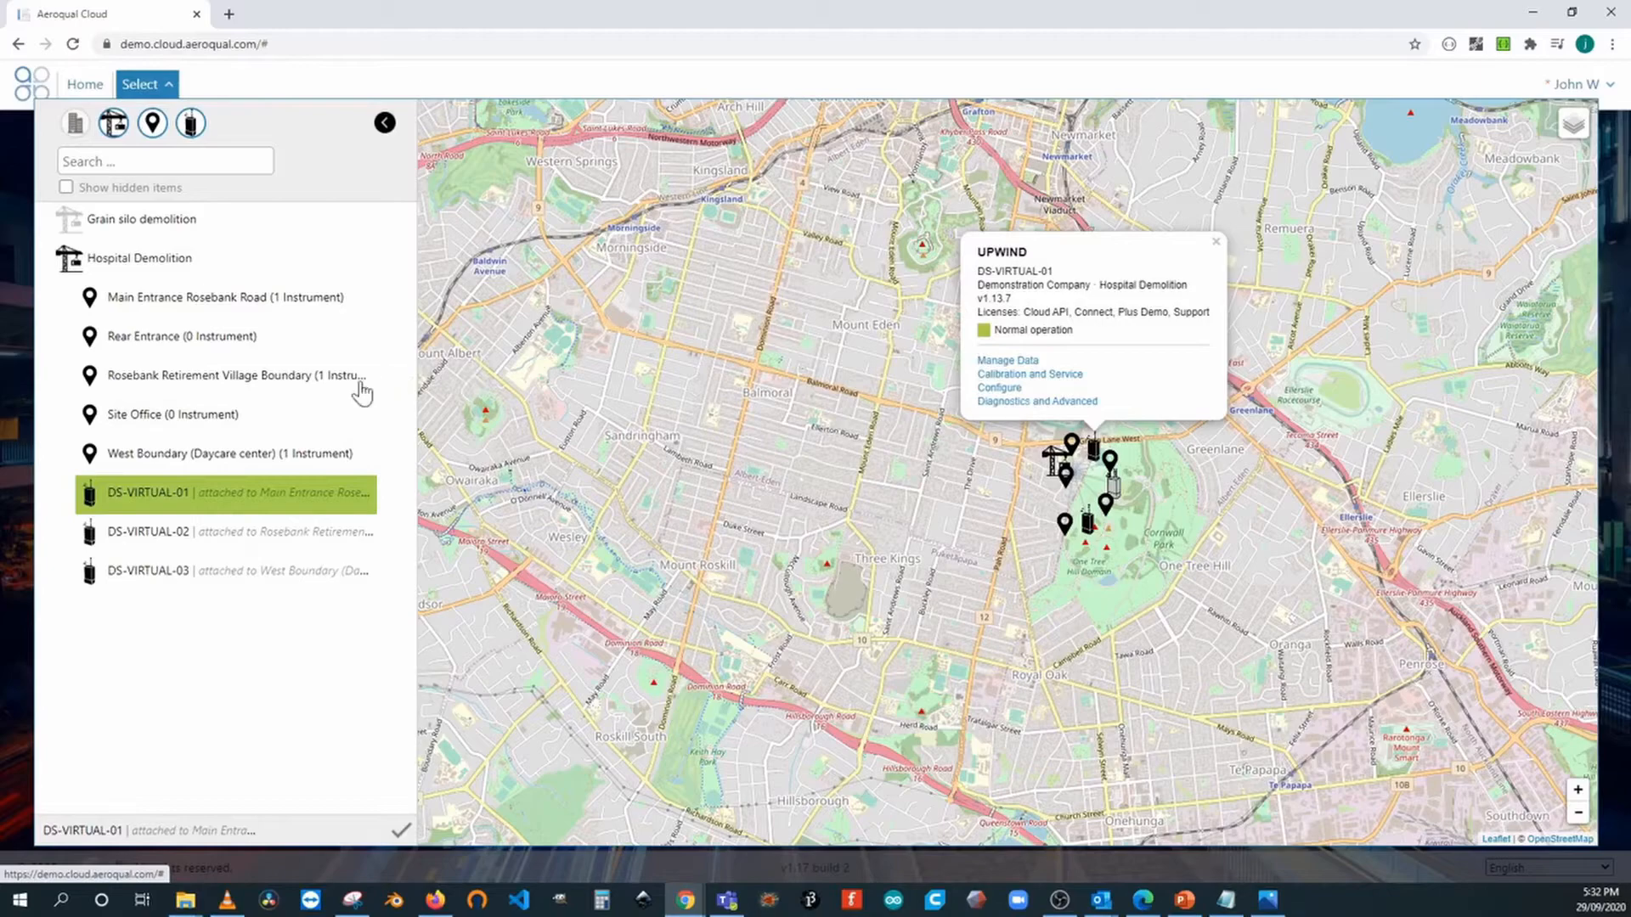
# Step: Select the Rosebank Retirement Village Boundary monitoring location and open its data management page
pyautogui.click(302, 392)
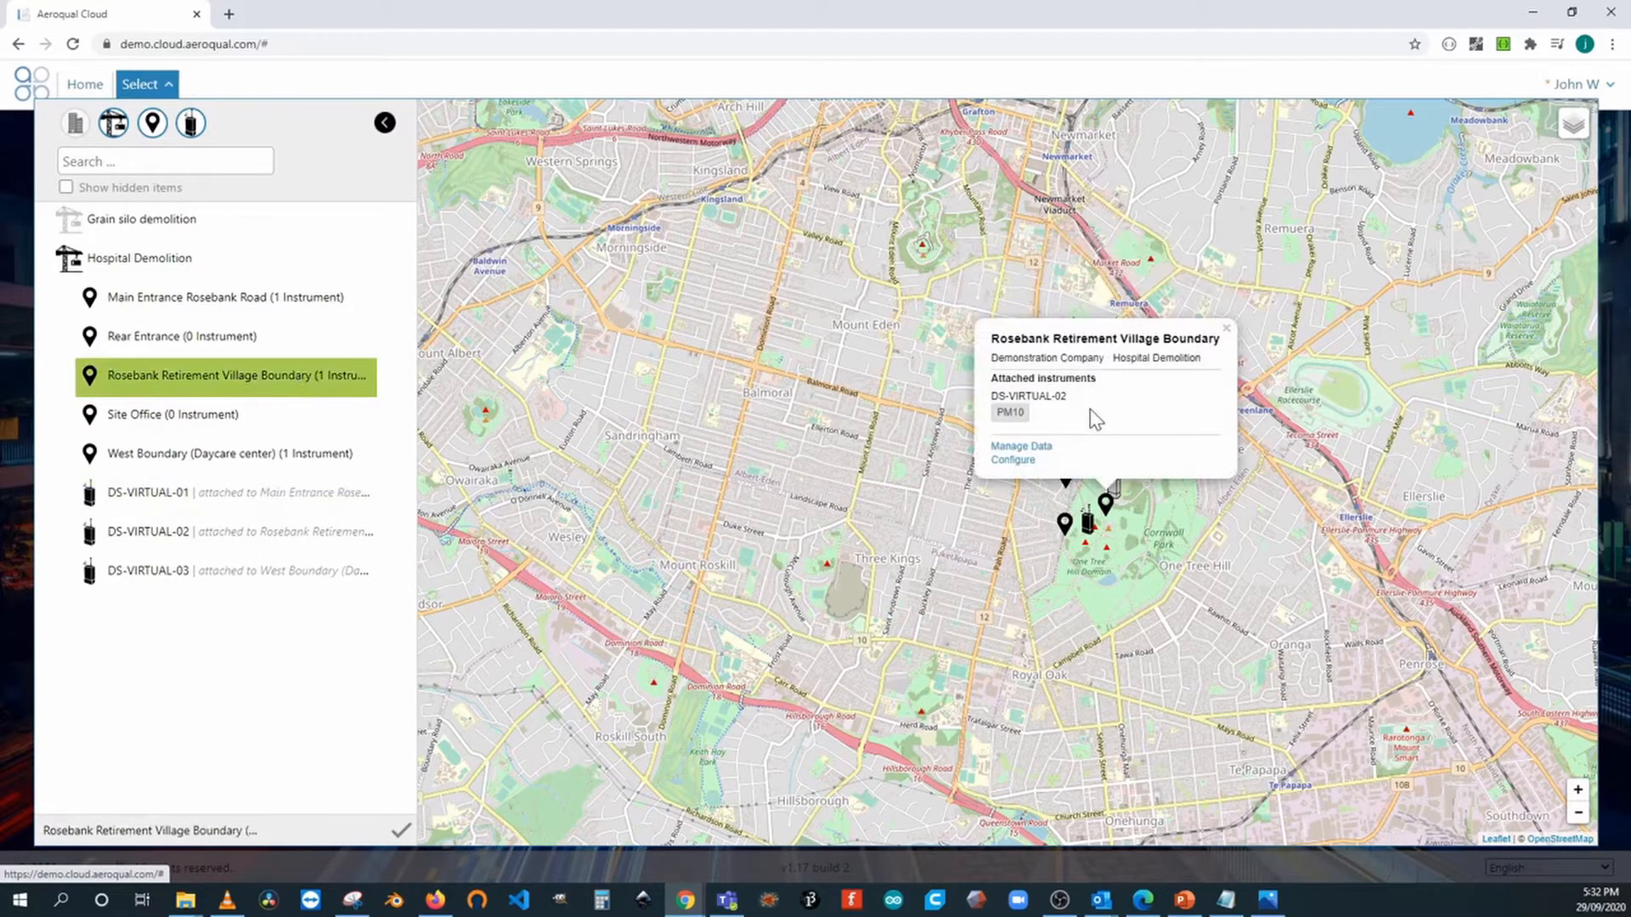
pyautogui.click(1031, 448)
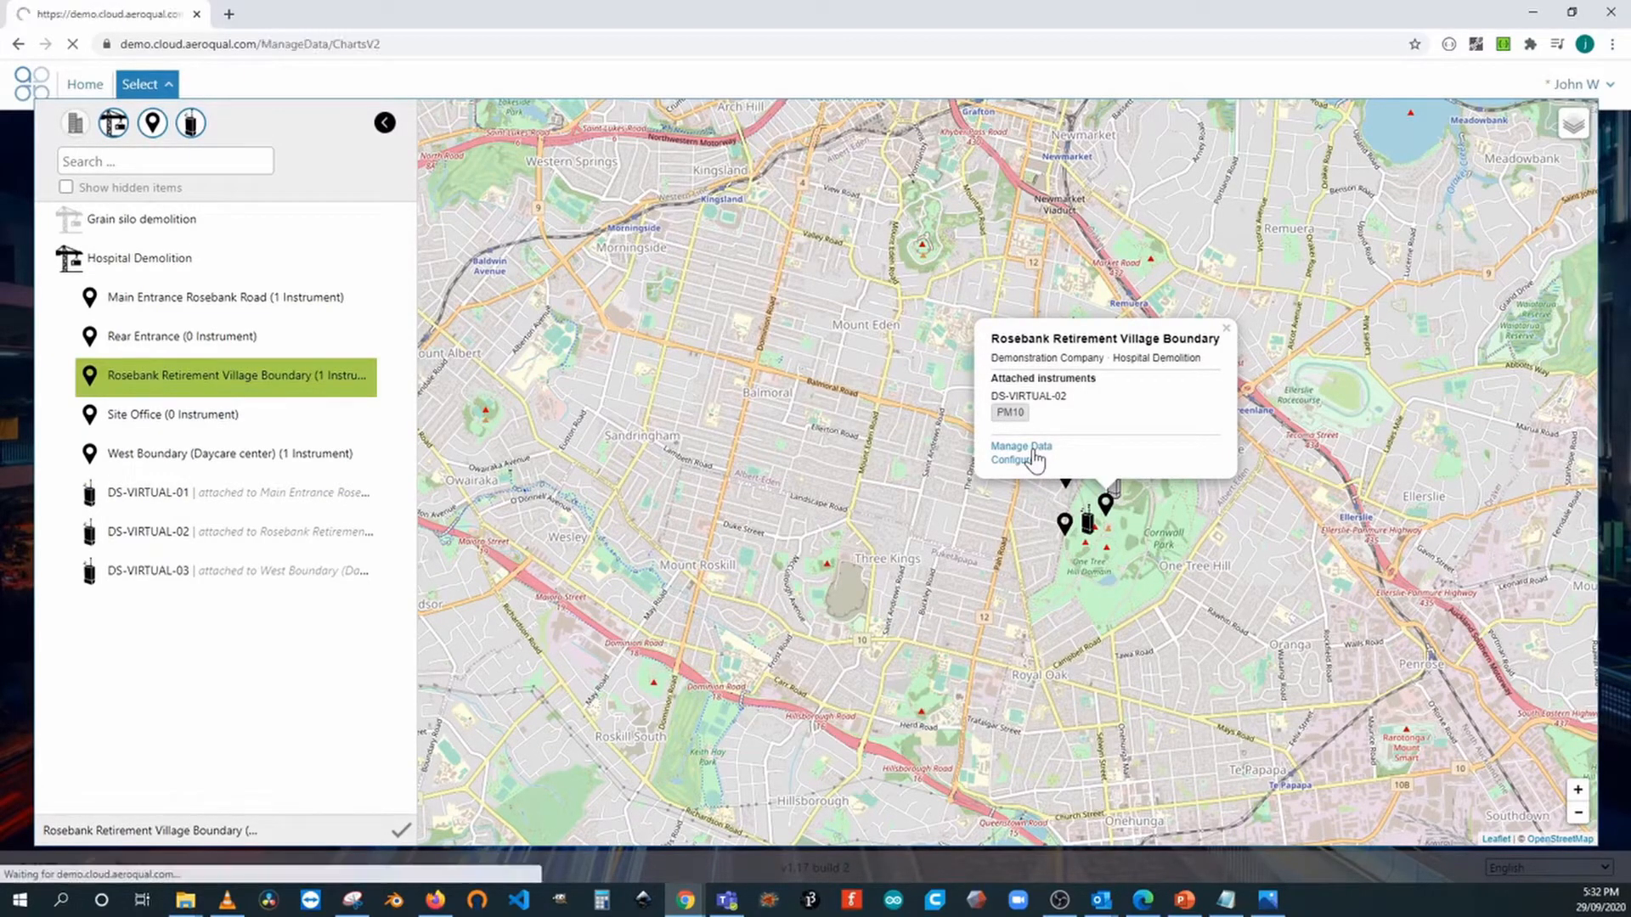